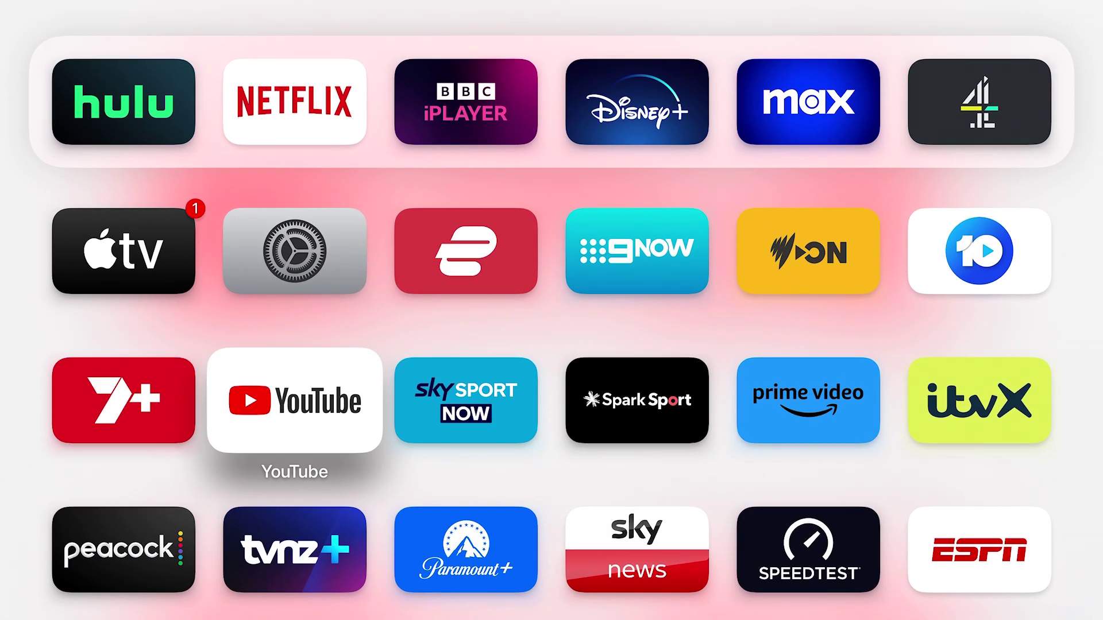
key("Down")
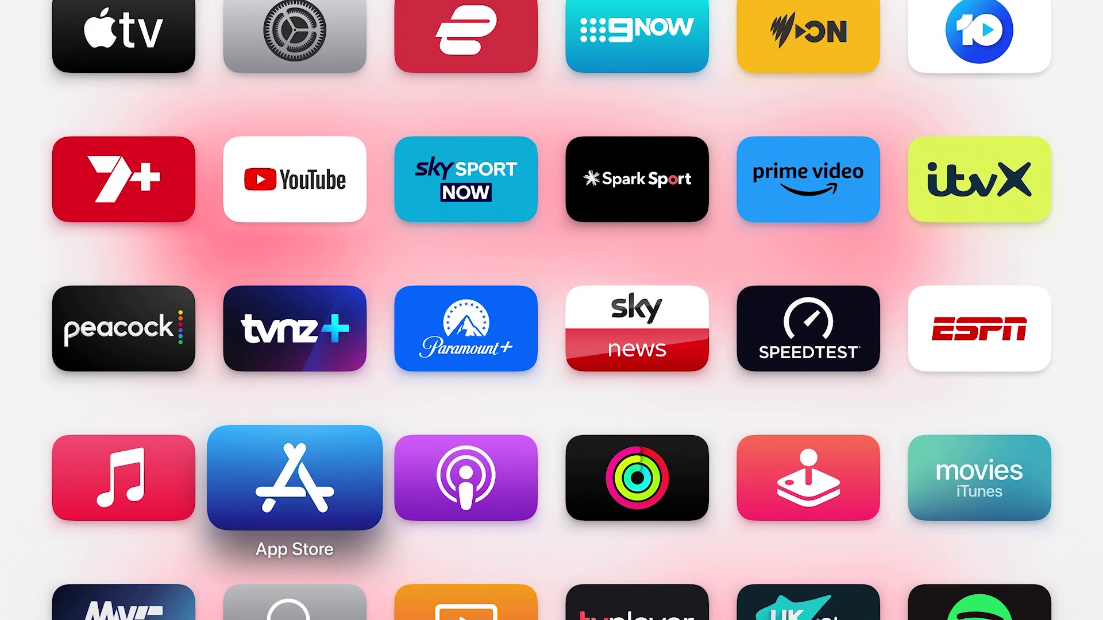
- Open the App Store and search for 'bbc'
key("Return")
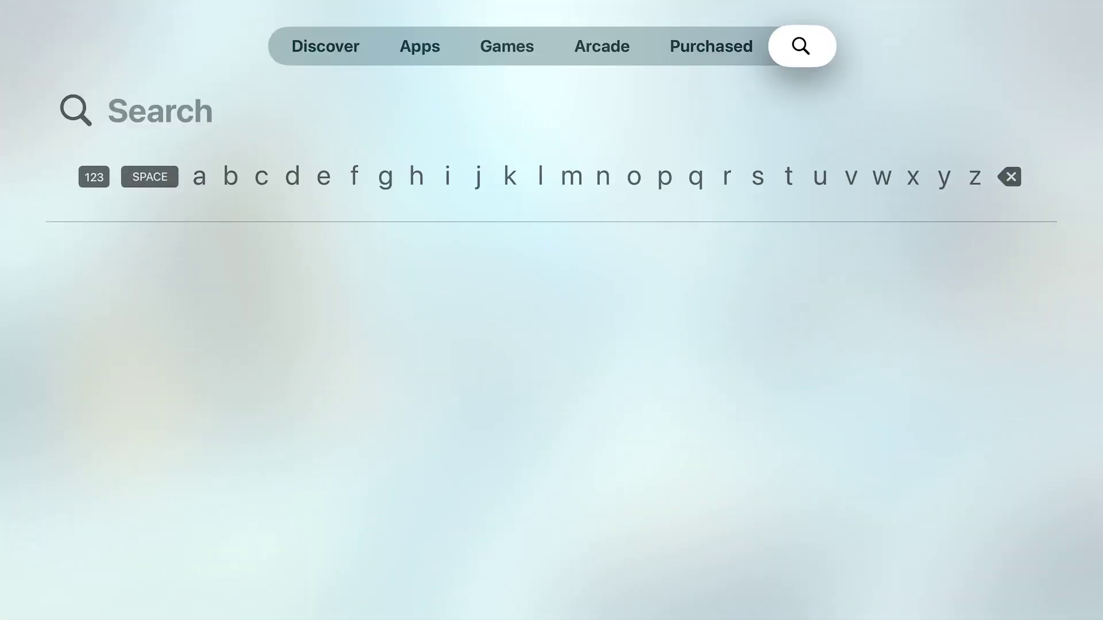
key("Down")
key("Left")
key("Left")
key("Left")
key("Left")
key("Left")
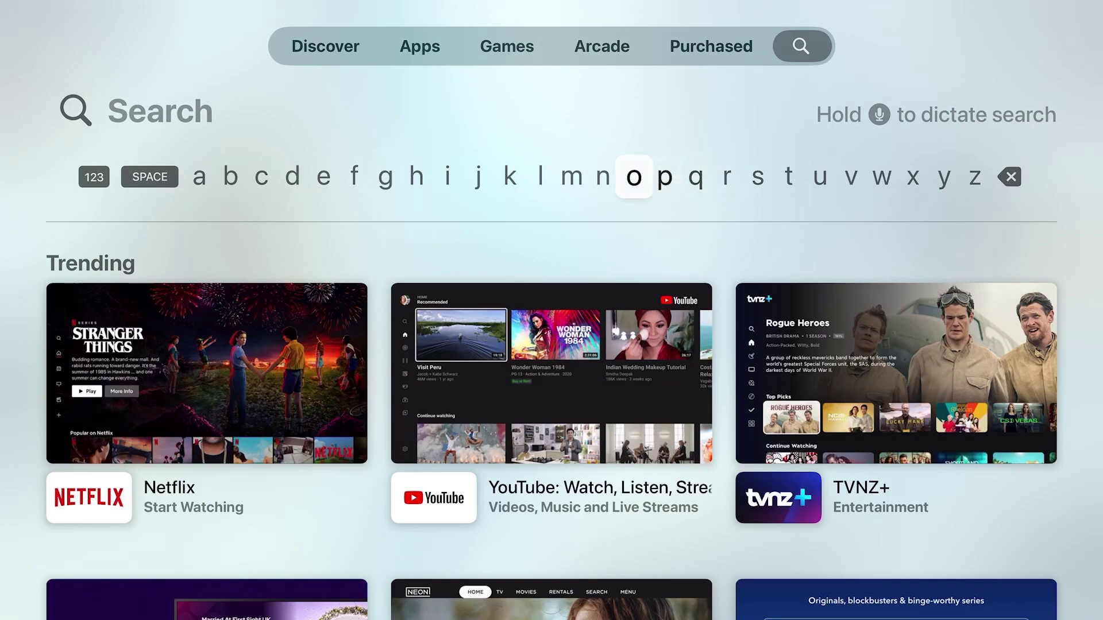
key("Left")
key("Left")
key("Left")
key("Left")
key("Left")
key("Left")
key("Left")
key("Left")
key("Left")
key("Left")
key("Left")
key("Left")
key("Left")
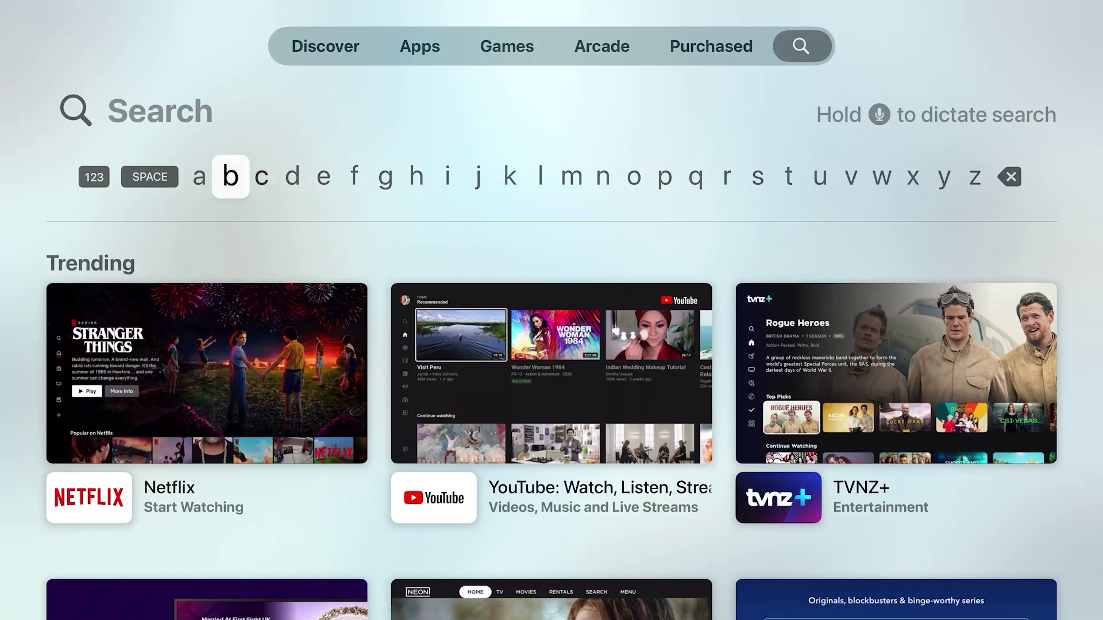
key("Return")
key("Return")
key("Right")
key("Return")
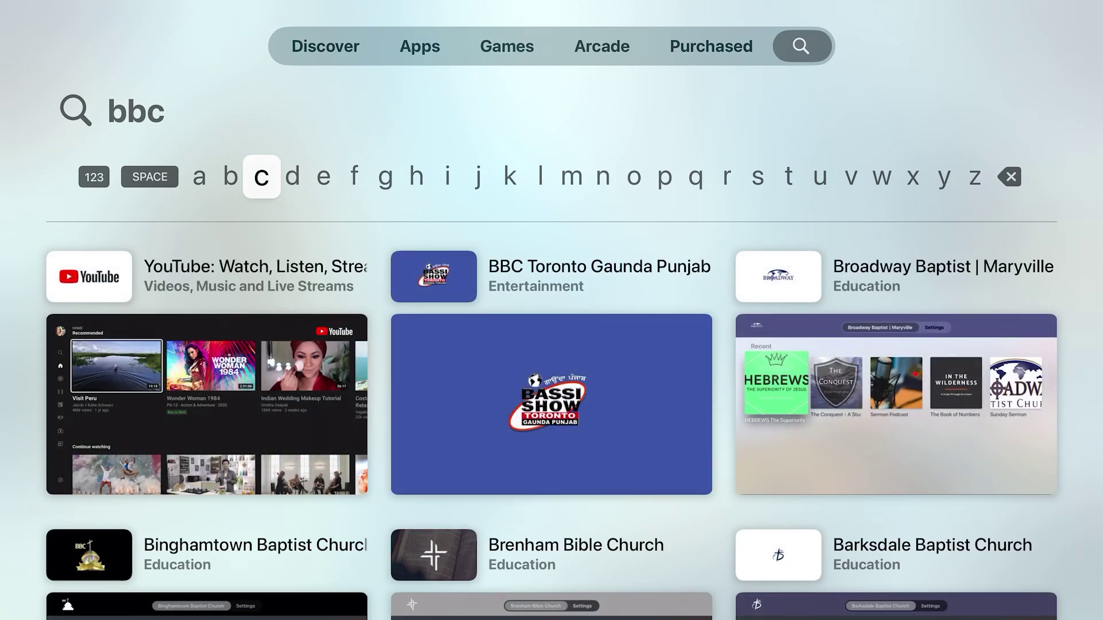
- Return to the Apple TV home screen from the app switcher
key("Home")
key("Home")
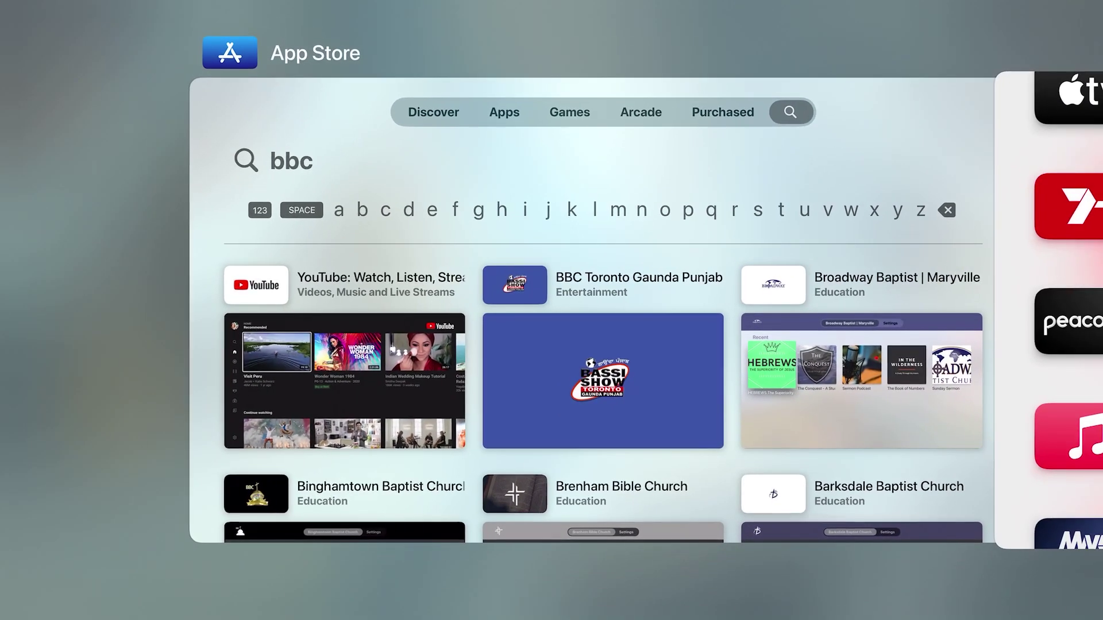
key("Right")
key("Return")
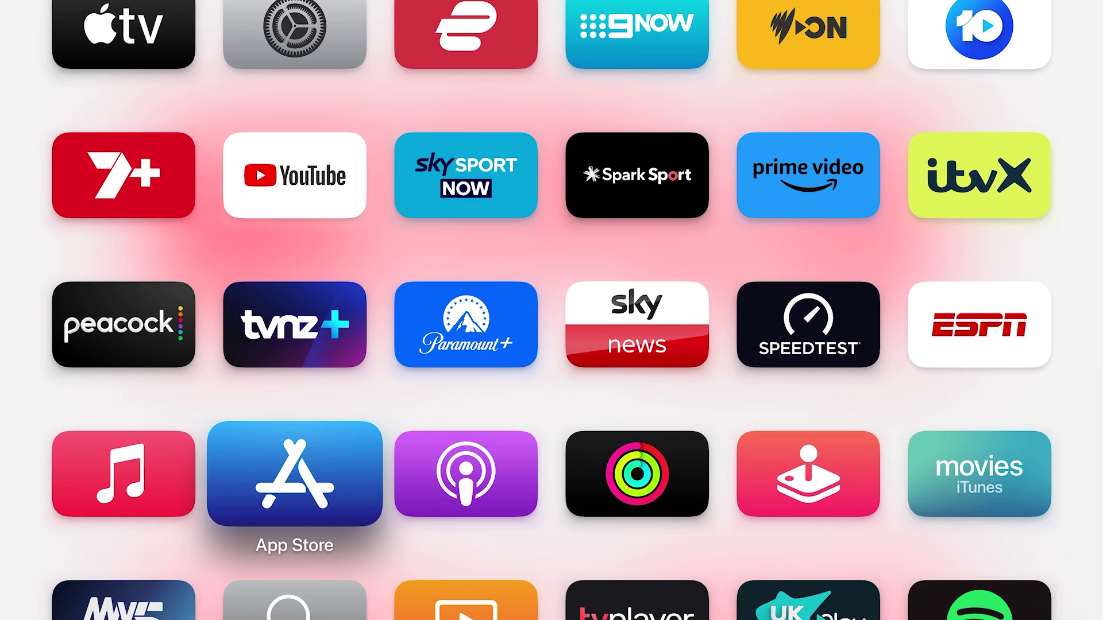
- Switch the Apple TV user to the UK profile from Control Center
key("Home")
key("Up")
key("Return")
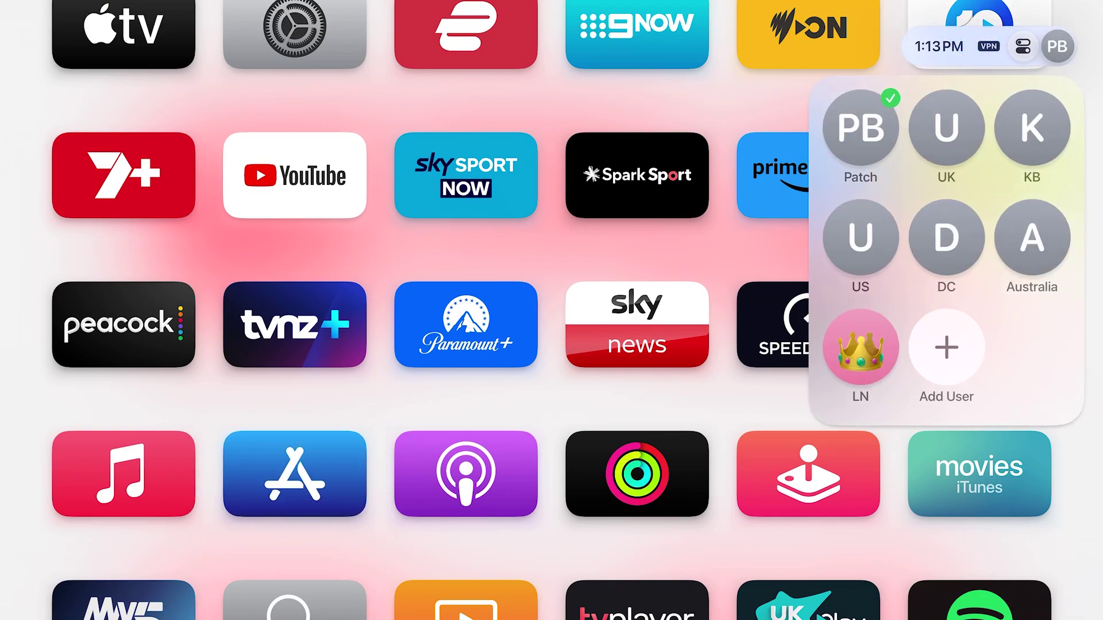
key("Right")
key("Escape")
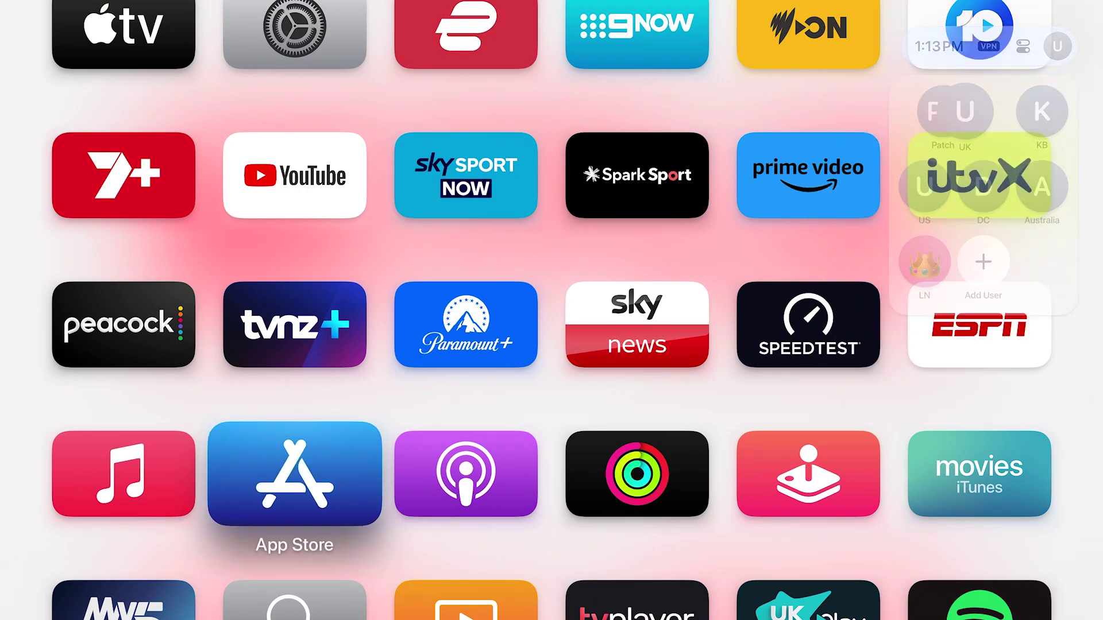
- Search the App Store for 'bbc' and open the BBC iPlayer store page
key("Return")
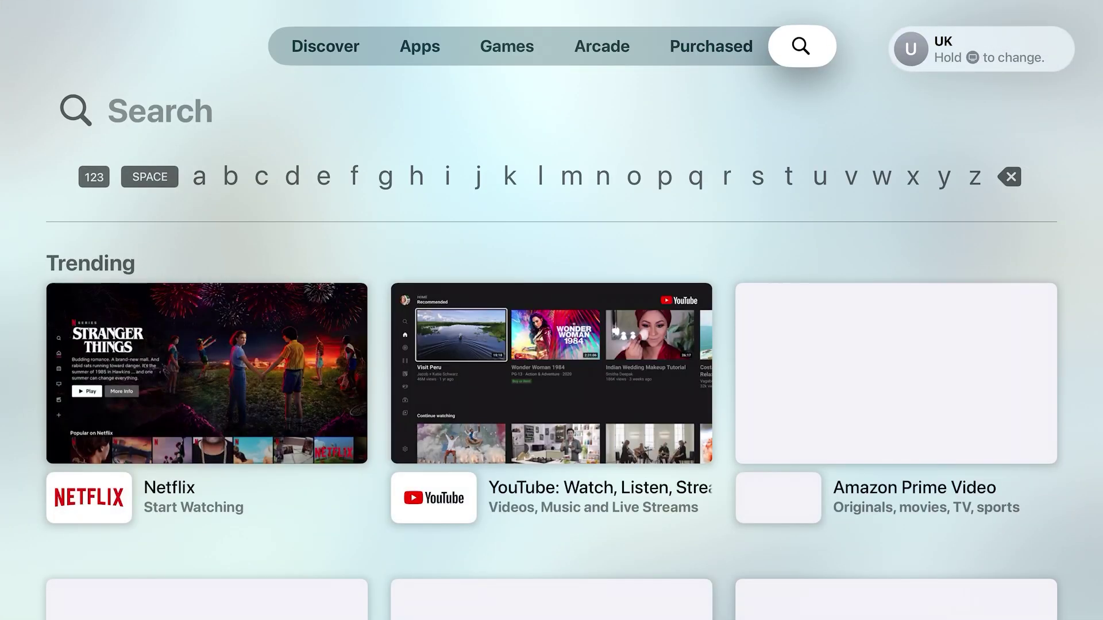
key("Left")
key("Left")
key("Left")
key("Left")
key("Left")
key("Left")
key("Left")
key("Left")
key("Left")
key("Left")
key("Left")
key("Left")
key("Left")
key("Left")
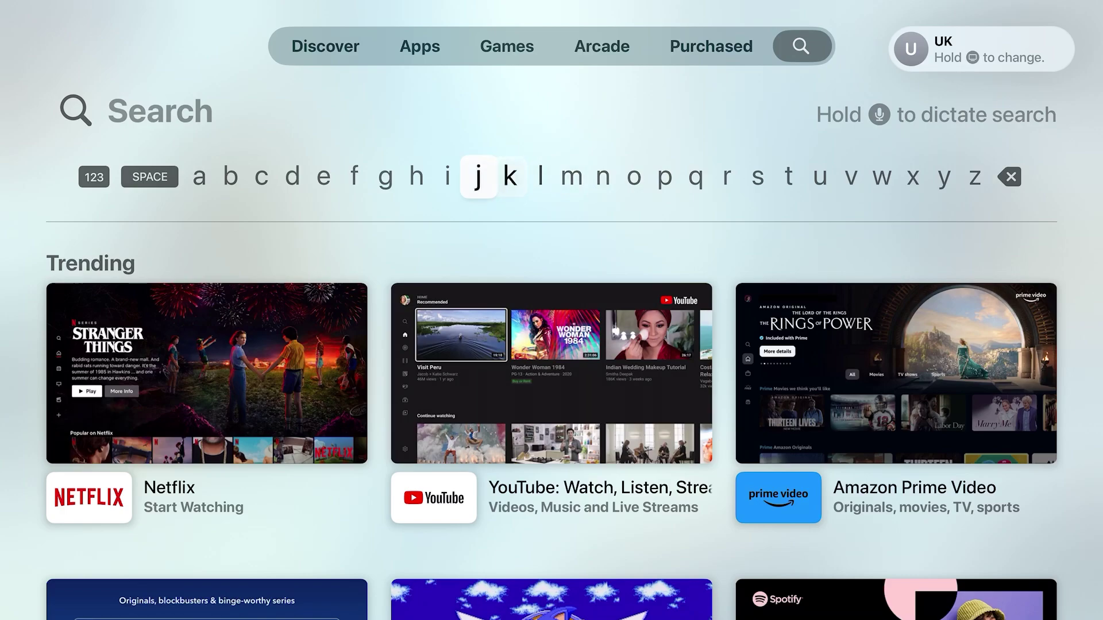
key("Left")
key("Left")
key("Left")
key("Return")
key("Return")
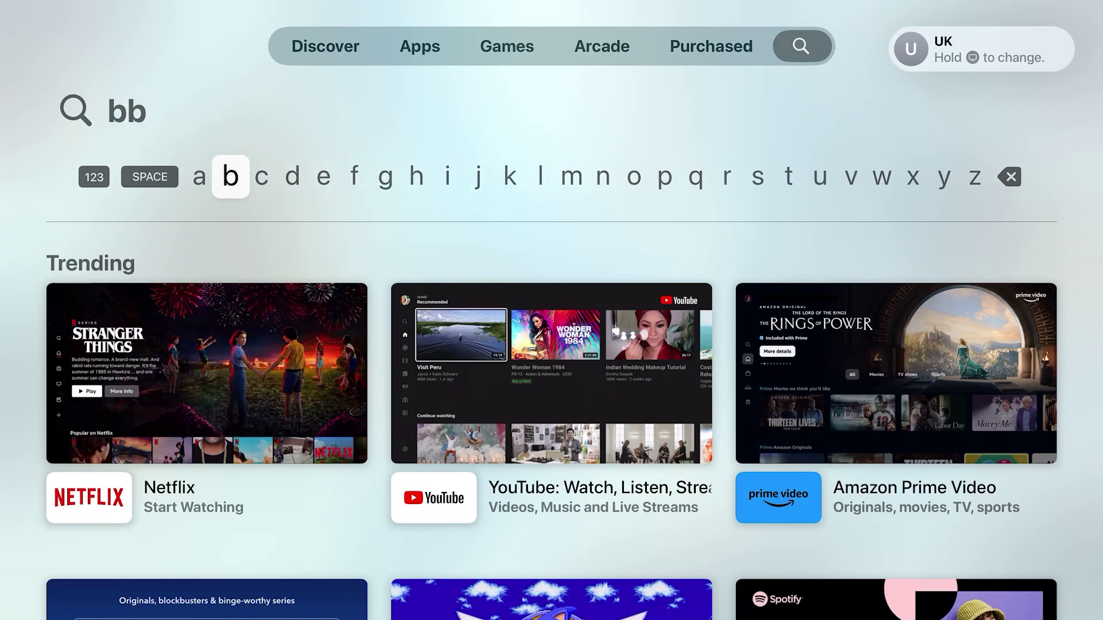
key("Right")
key("Return")
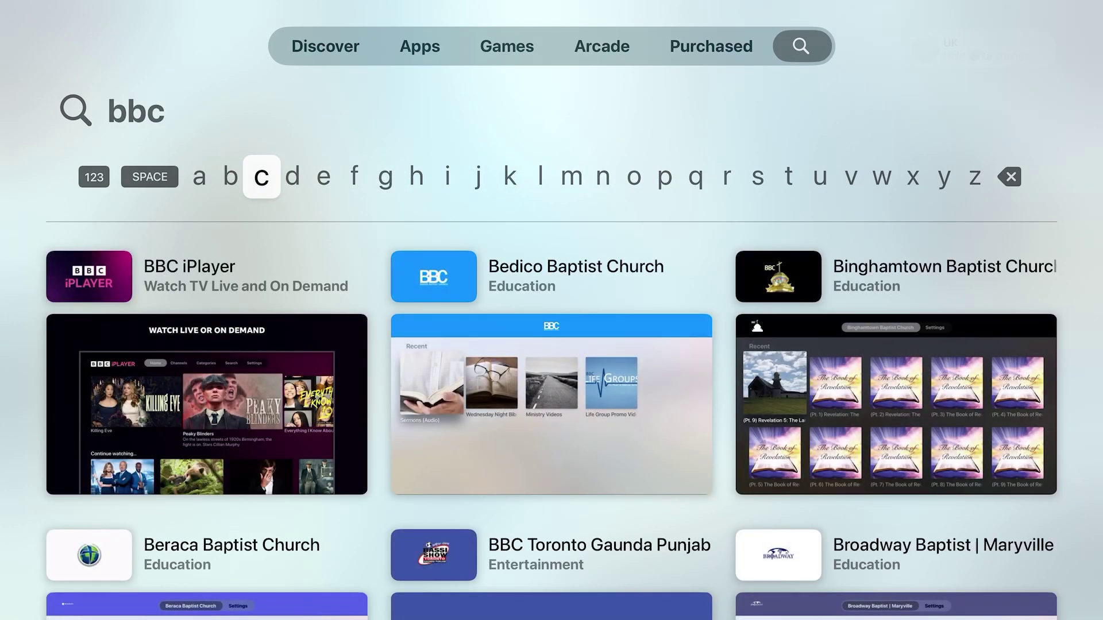
key("Down")
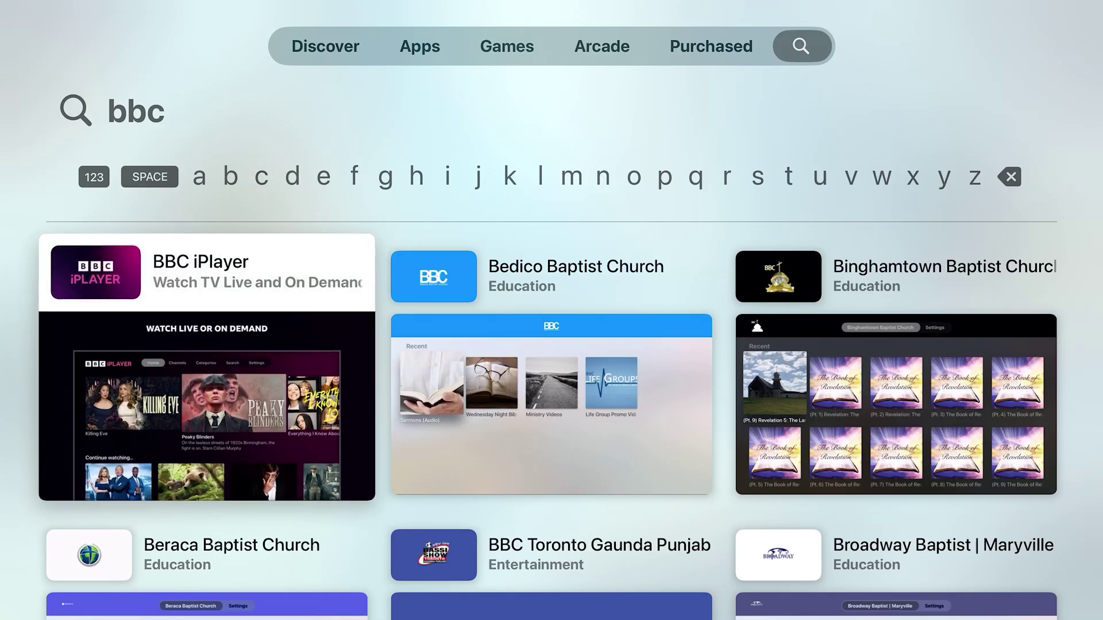
key("Return")
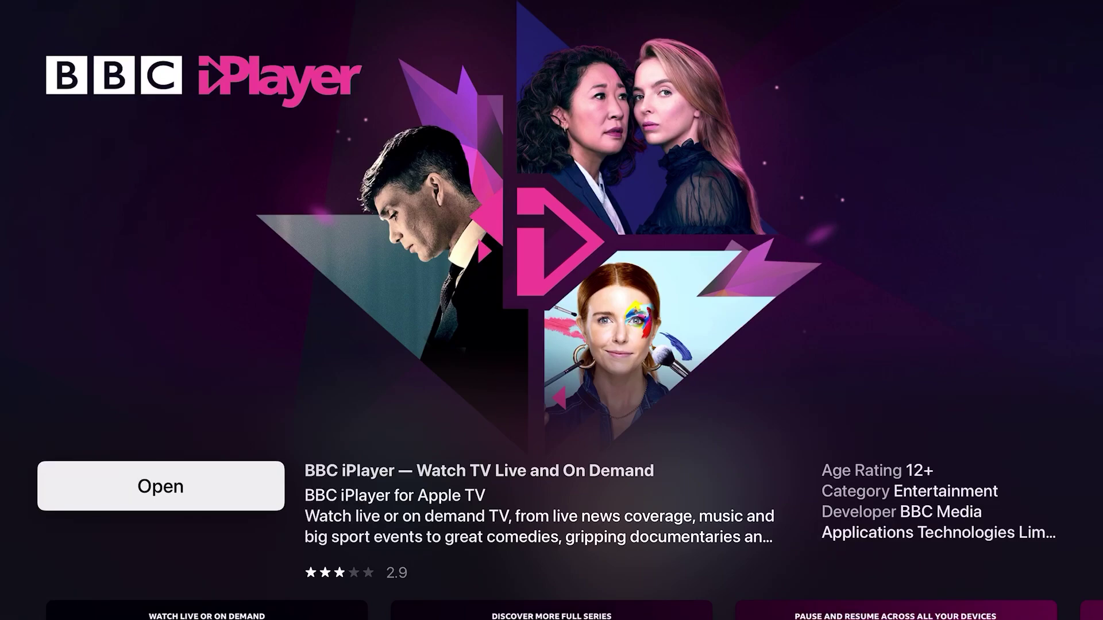
- Go back to the home screen app grid via the app switcher
key("Home")
key("Home")
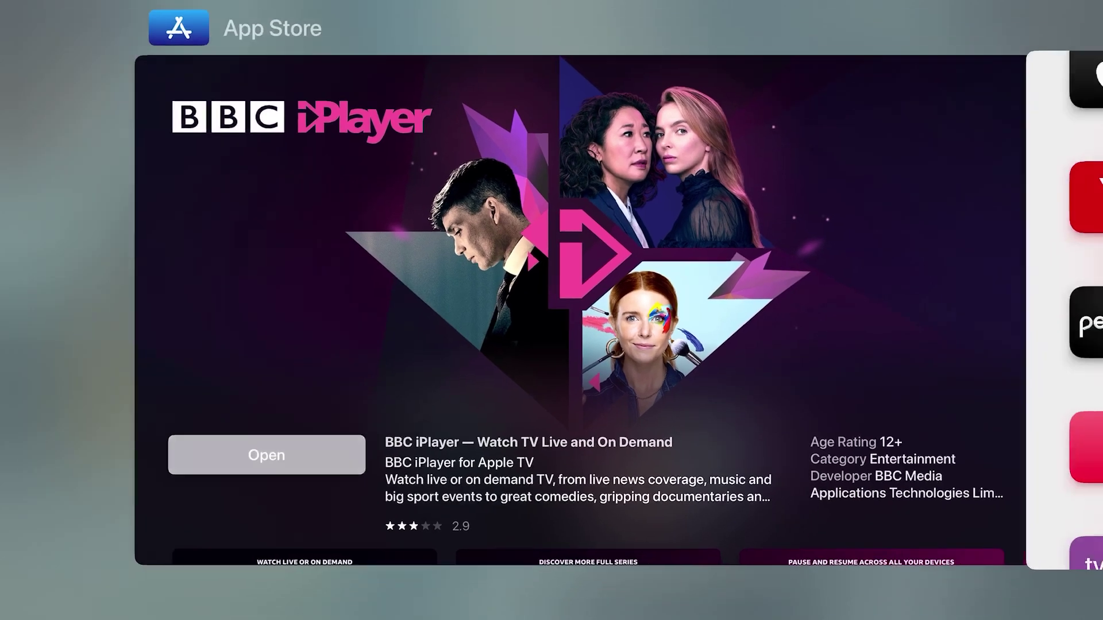
key("Right")
key("Return")
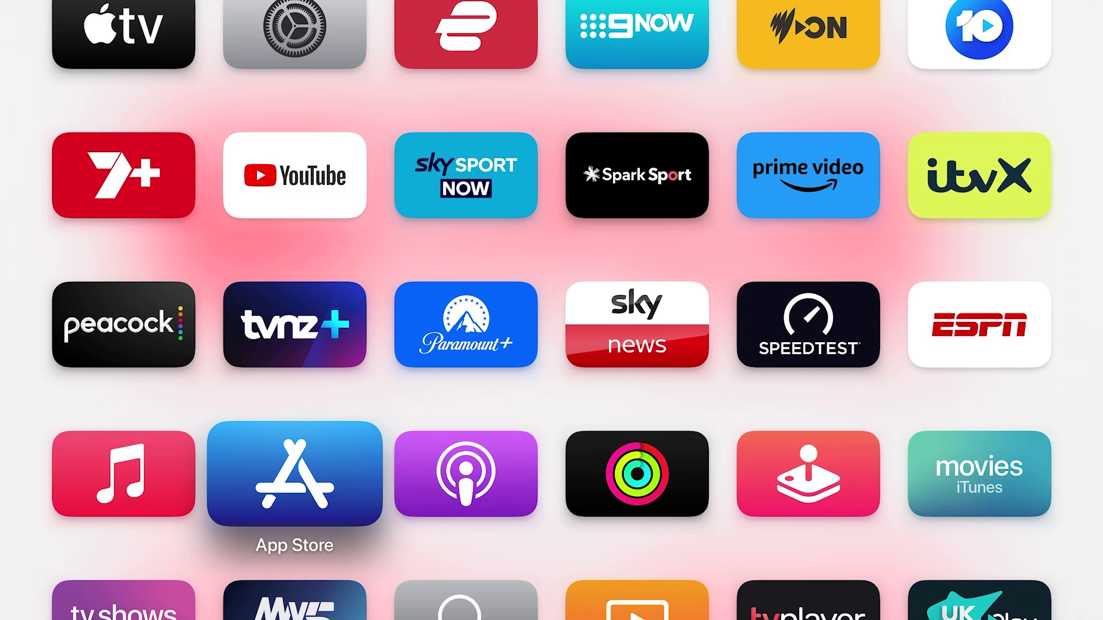
key("Up")
- Launch BBC iPlayer from the top row and choose the existing viewing profile
key("Up")
key("Up")
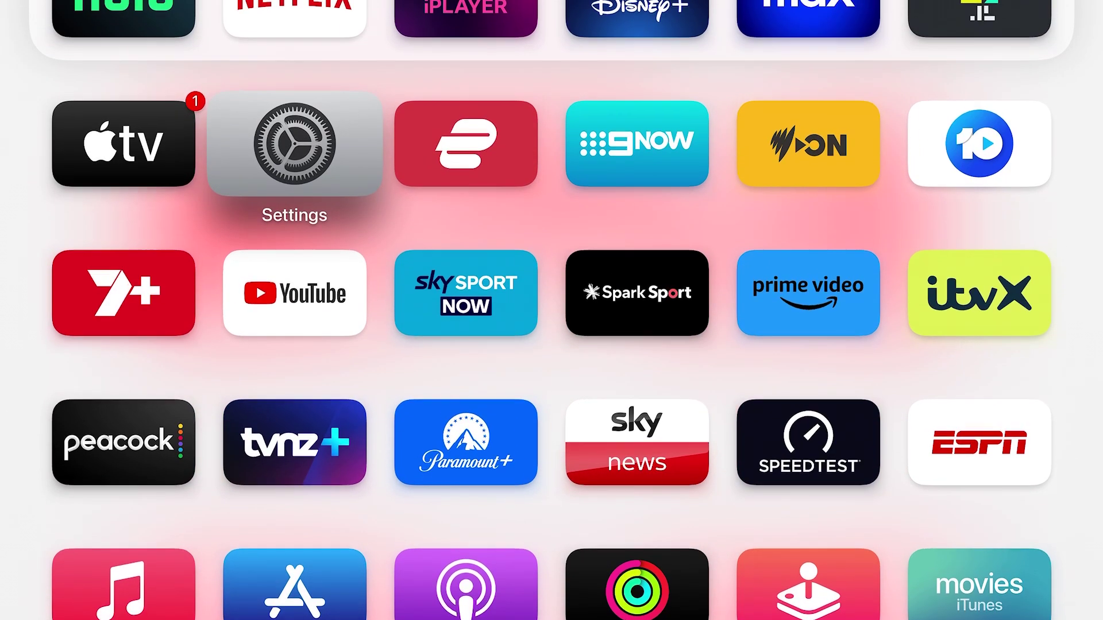
key("Up")
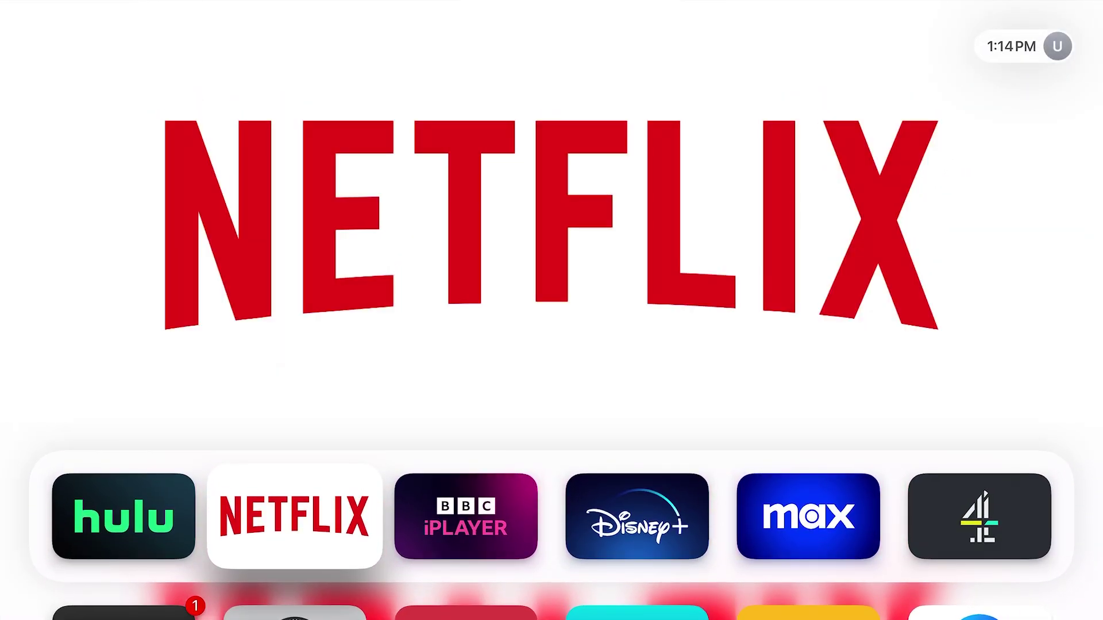
key("Right")
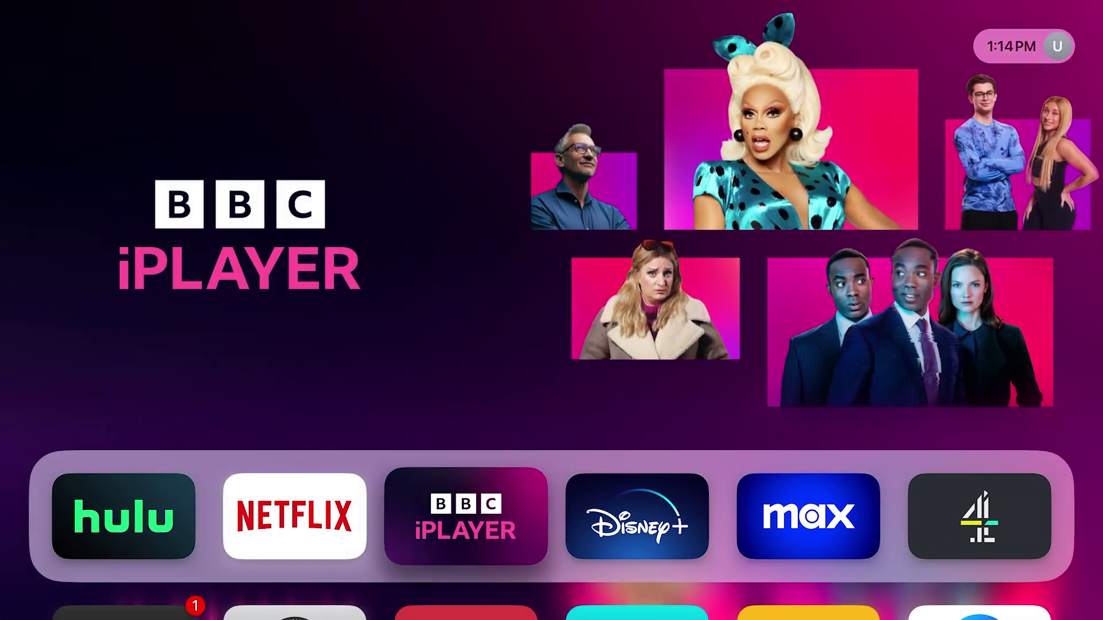
key("Return")
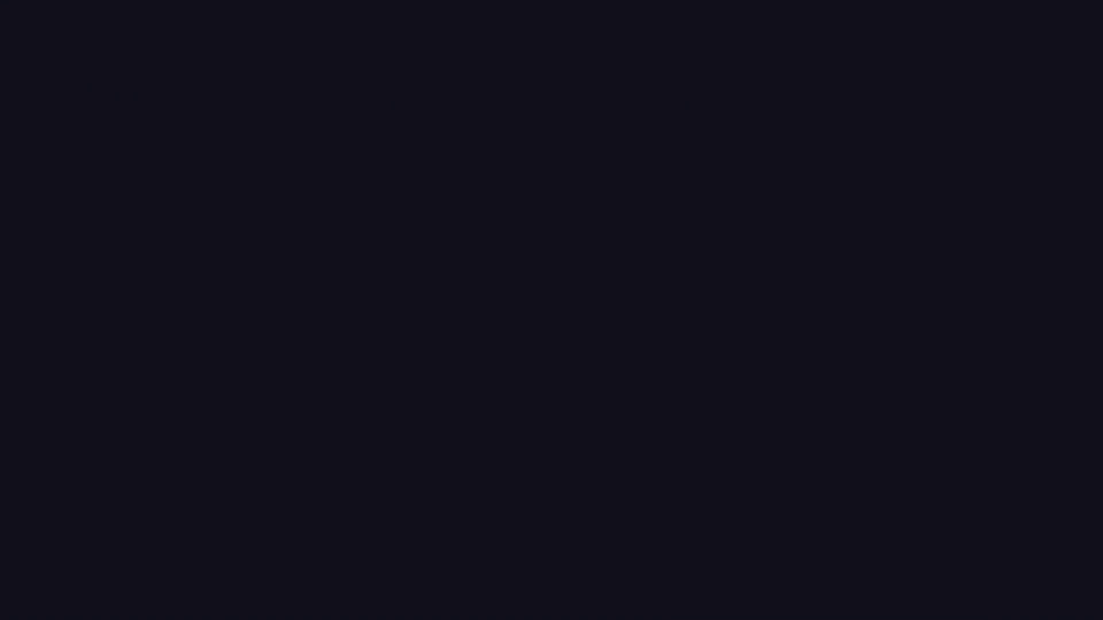
key("Return")
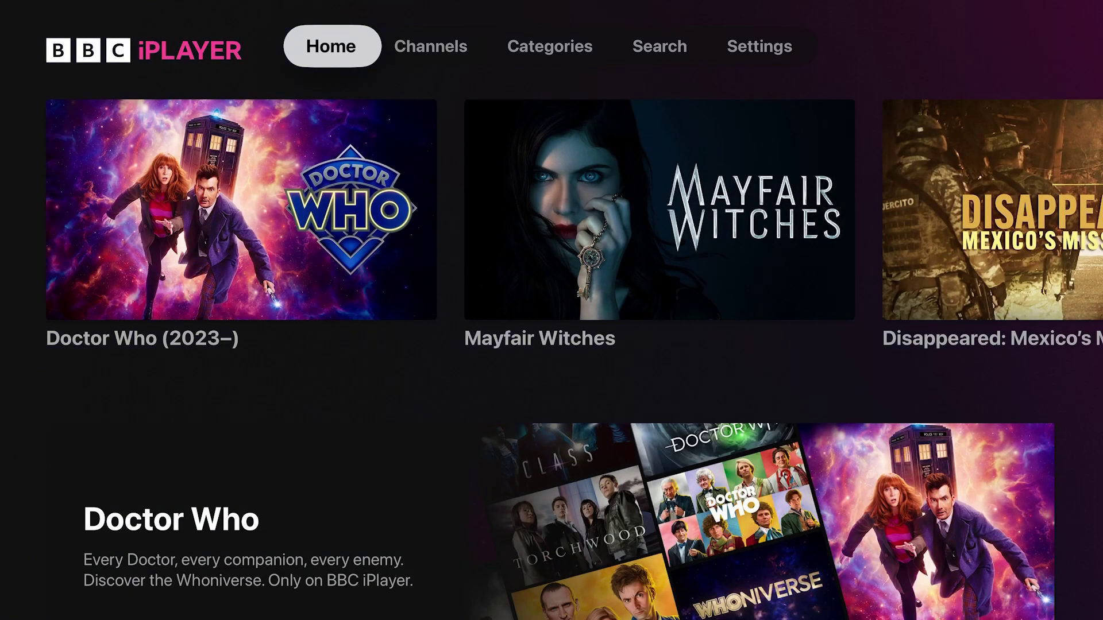
- Open Mayfair Witches, play Series 1: 1. The Witching Hour, and dismiss the error
key("Down")
key("Right")
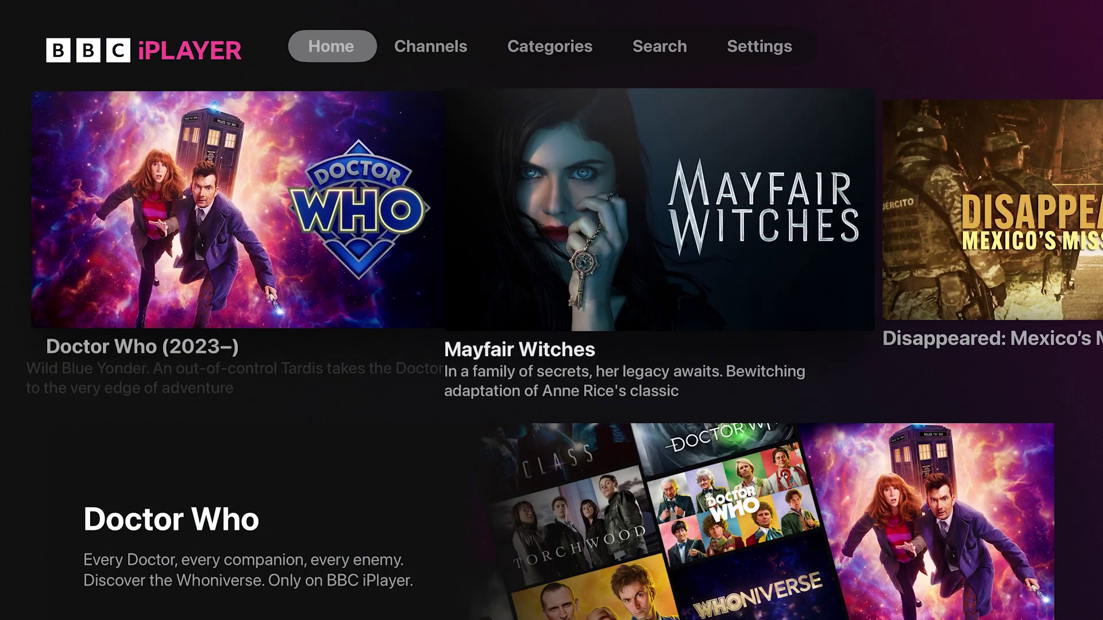
key("Return")
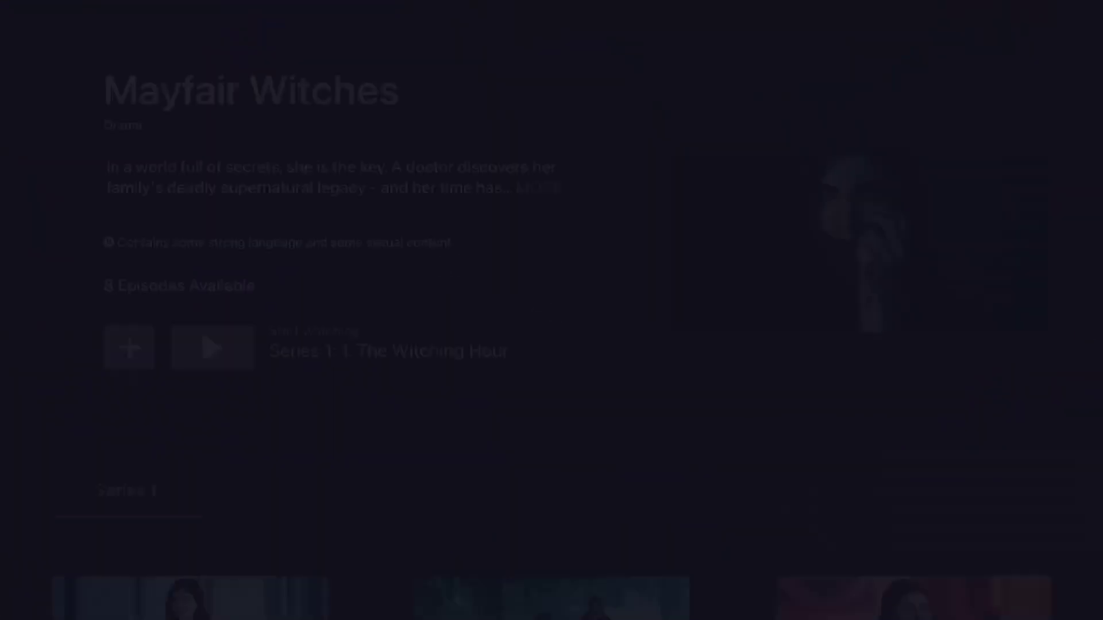
key("Return")
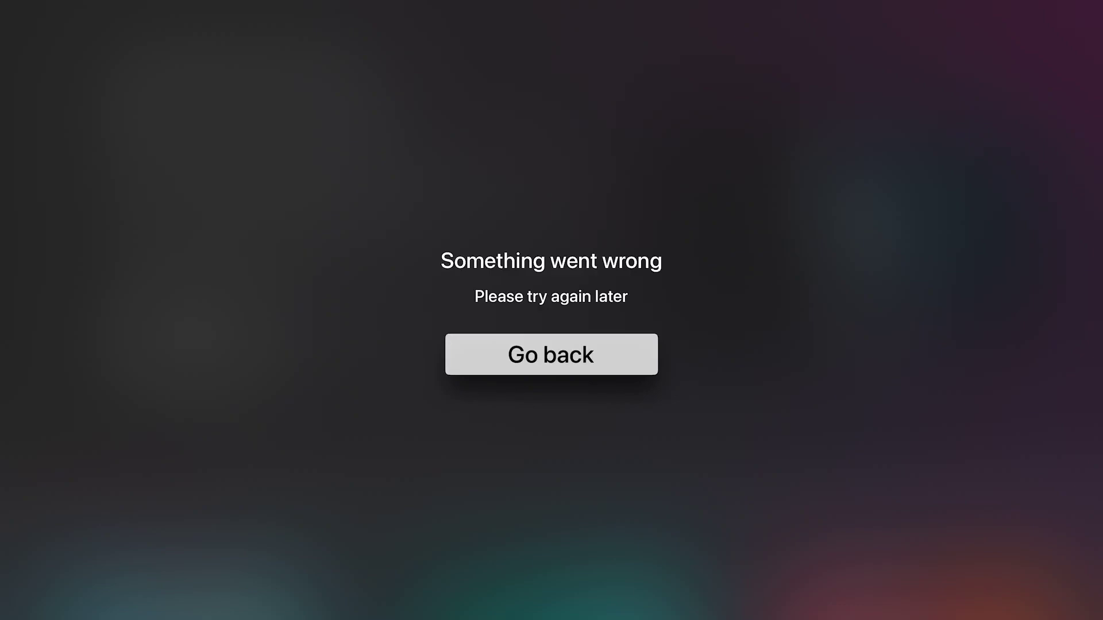
key("Return")
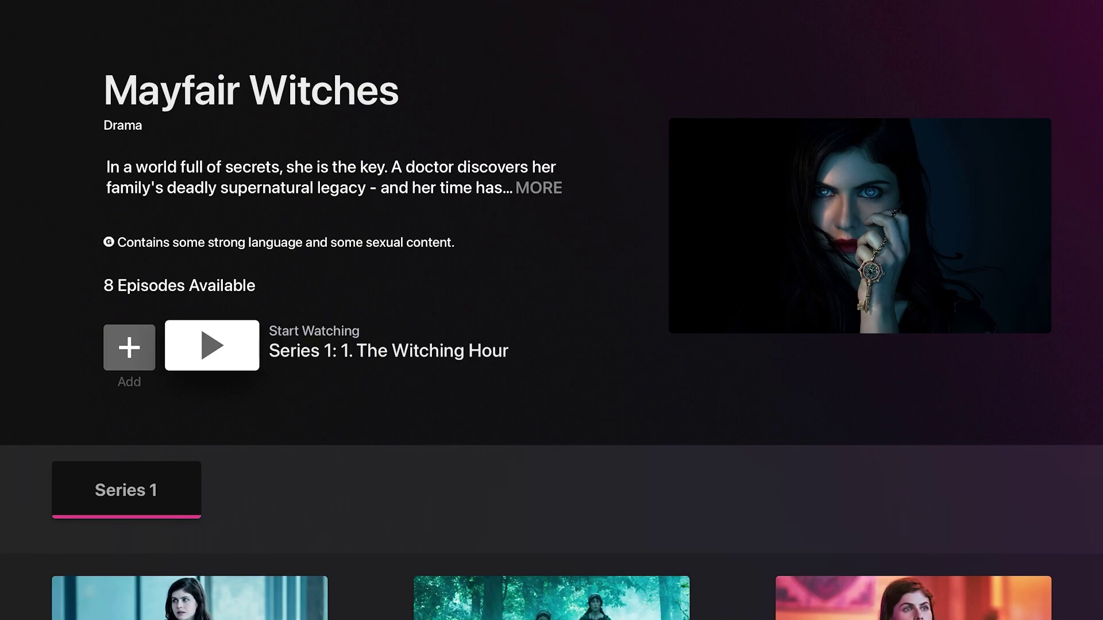
- Exit BBC iPlayer to the home screen through the app switcher
key("Home")
key("Home")
key("Right")
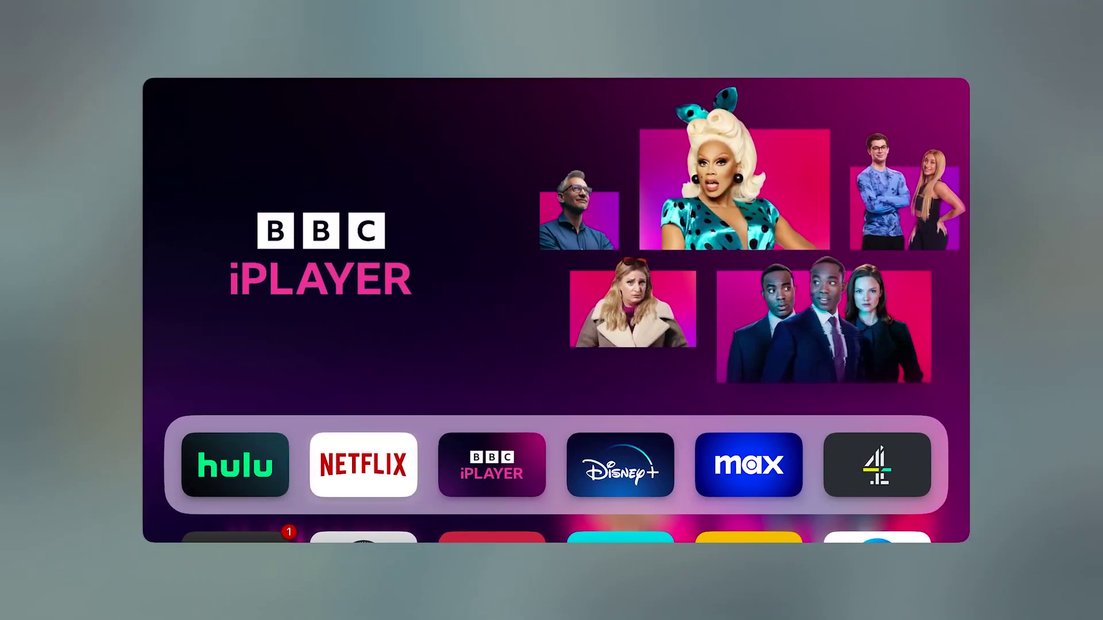
key("Return")
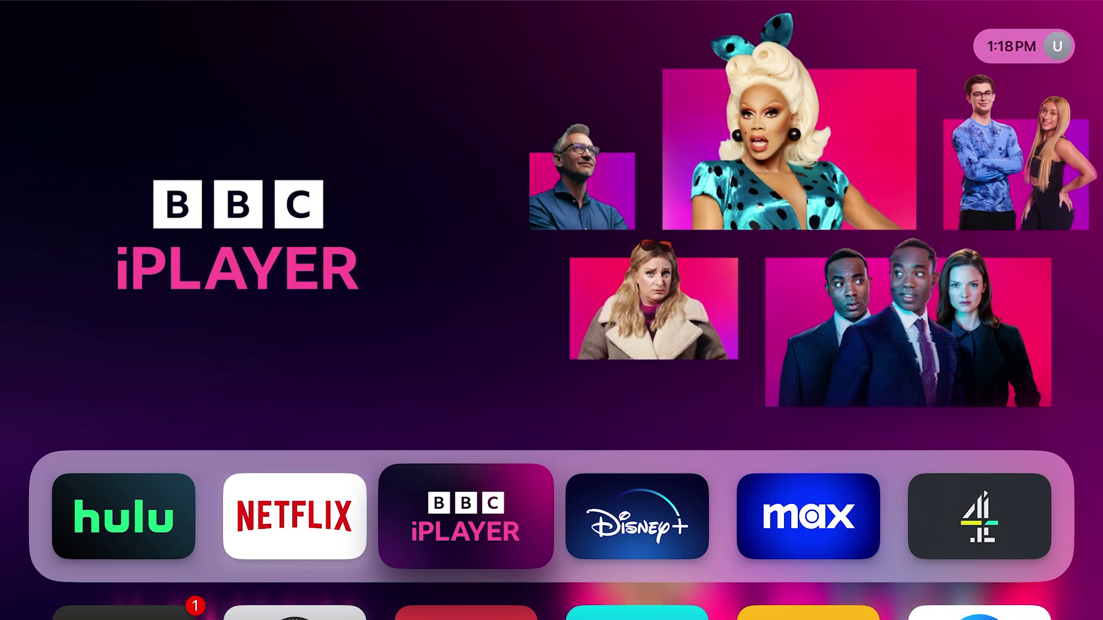
- Move through the home grid past ExpressVPN to the App Store and launch it
key("Left")
key("Down")
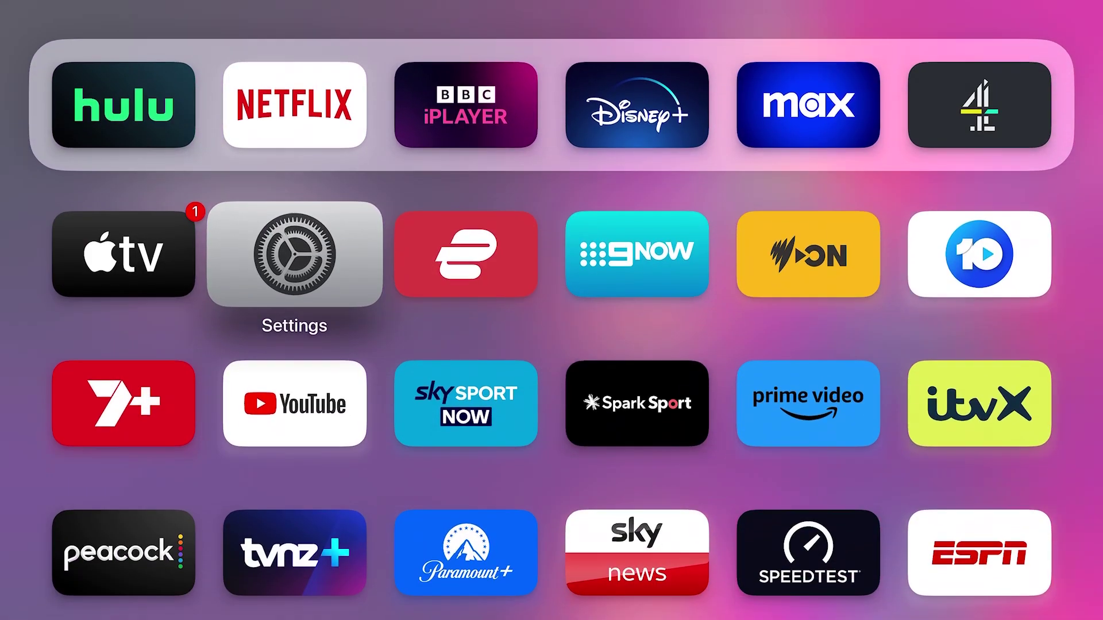
key("Right")
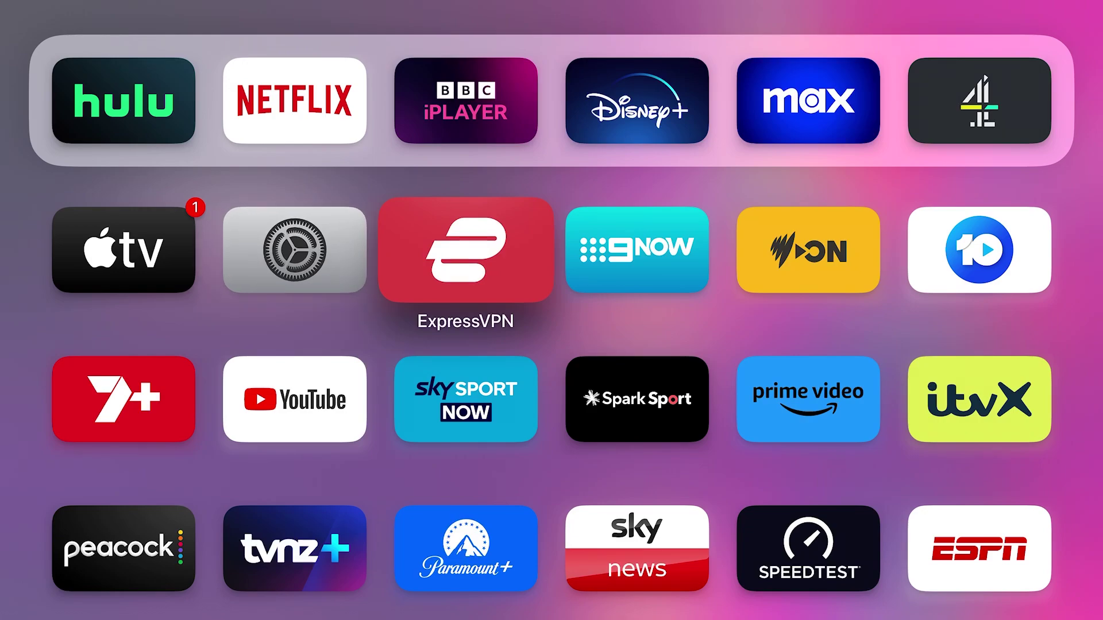
key("Down")
key("Down")
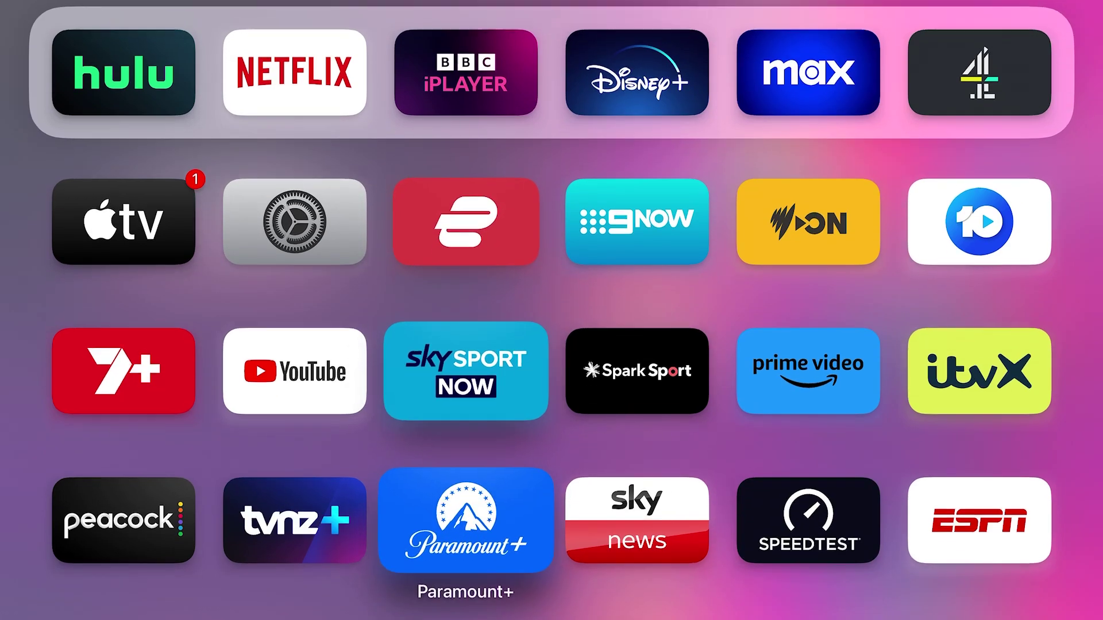
key("Left")
key("Down")
key("Return")
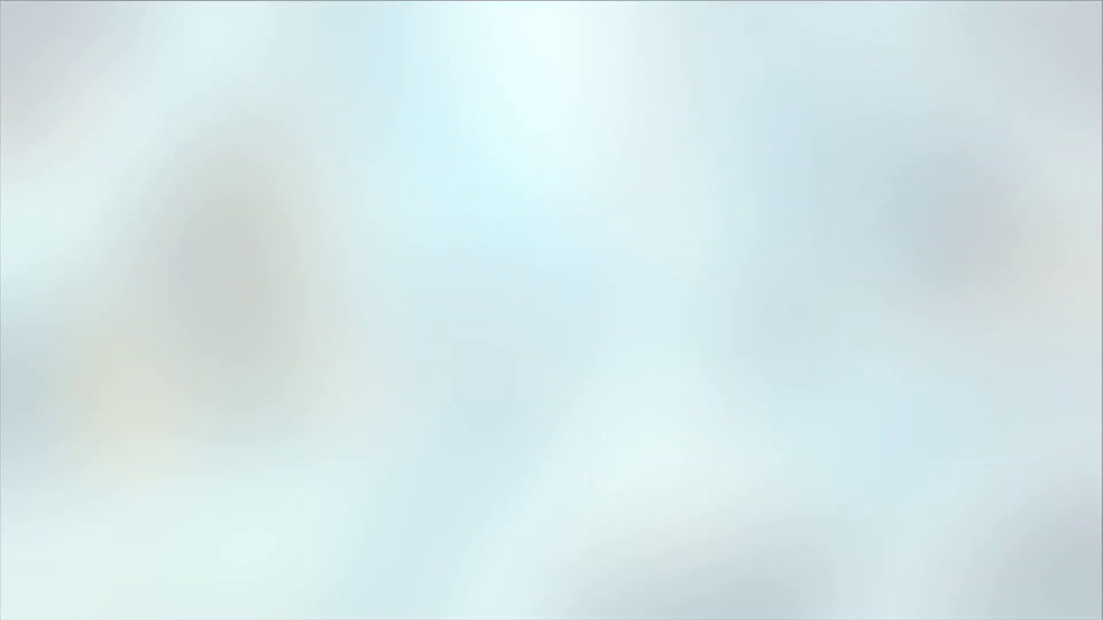
- Search 'e', check the ExpressVPN page shows Open, then go back and show the app switcher
key("Down")
key("Left")
key("Left")
key("Left")
key("Left")
key("Left")
key("Left")
key("Left")
key("Left")
key("Left")
key("Left")
key("Left")
key("Left")
key("Left")
key("Left")
key("Left")
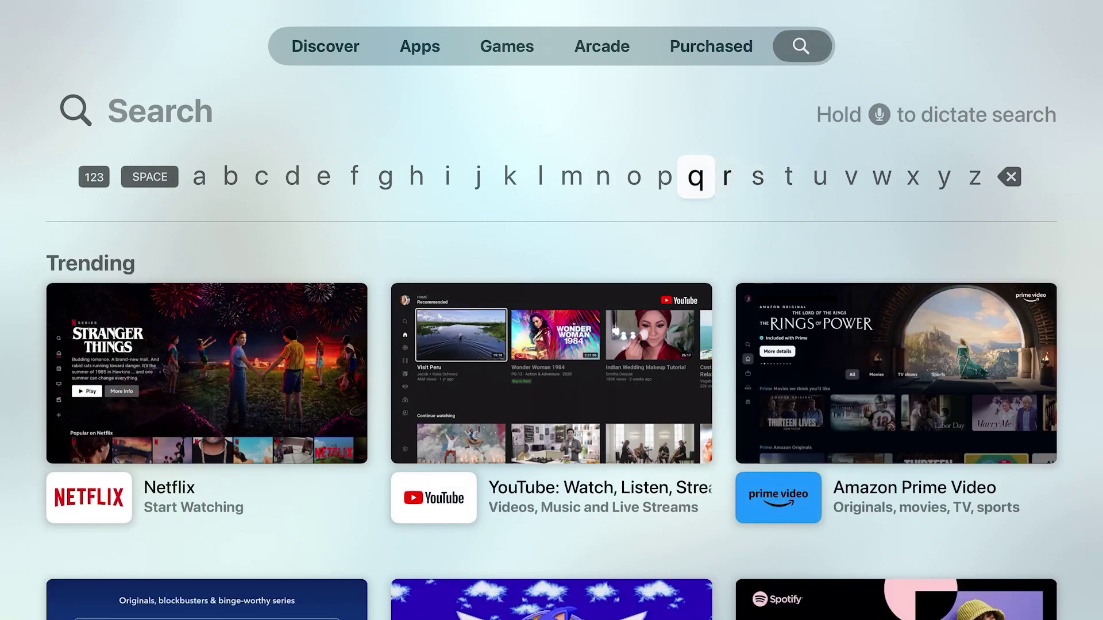
key("Return")
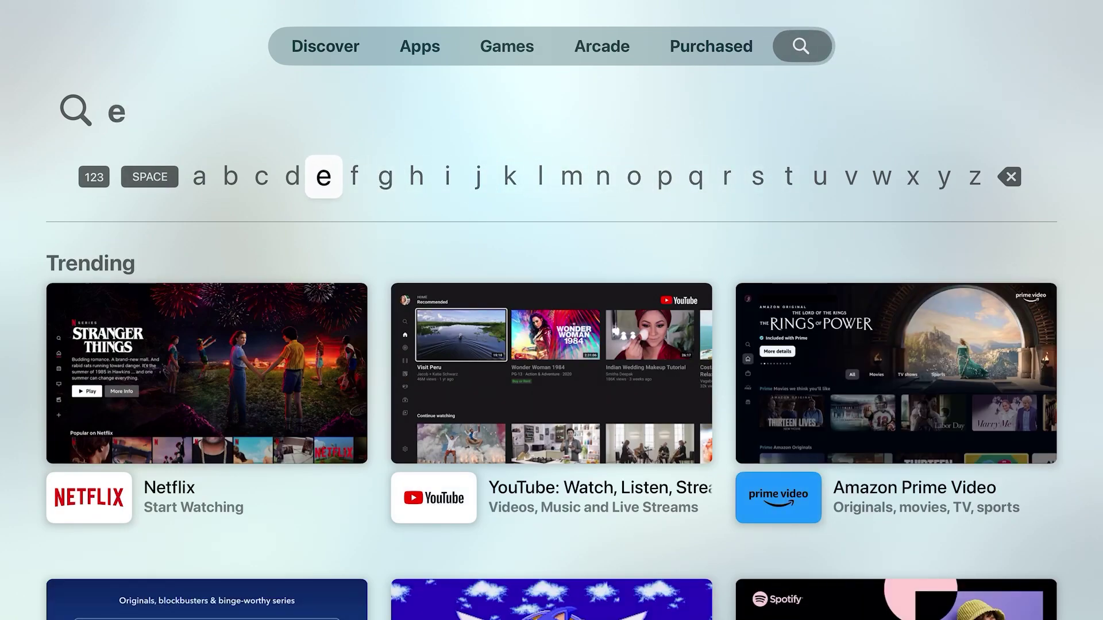
key("Right")
key("Right")
key("Right")
key("Right")
key("Right")
key("Right")
key("Right")
key("Right")
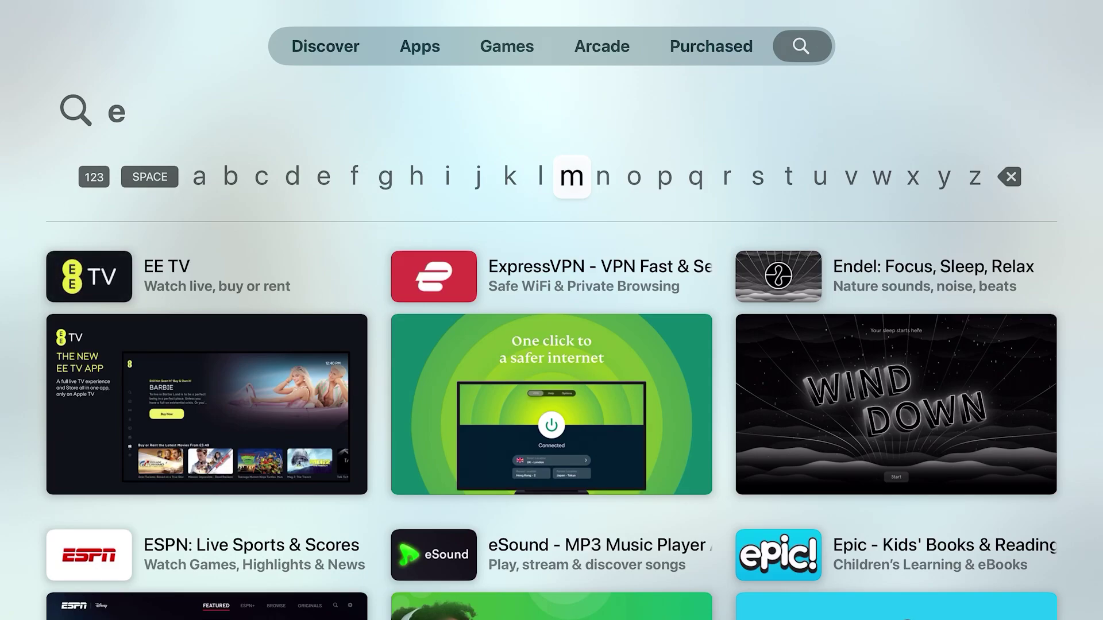
key("Down")
key("Return")
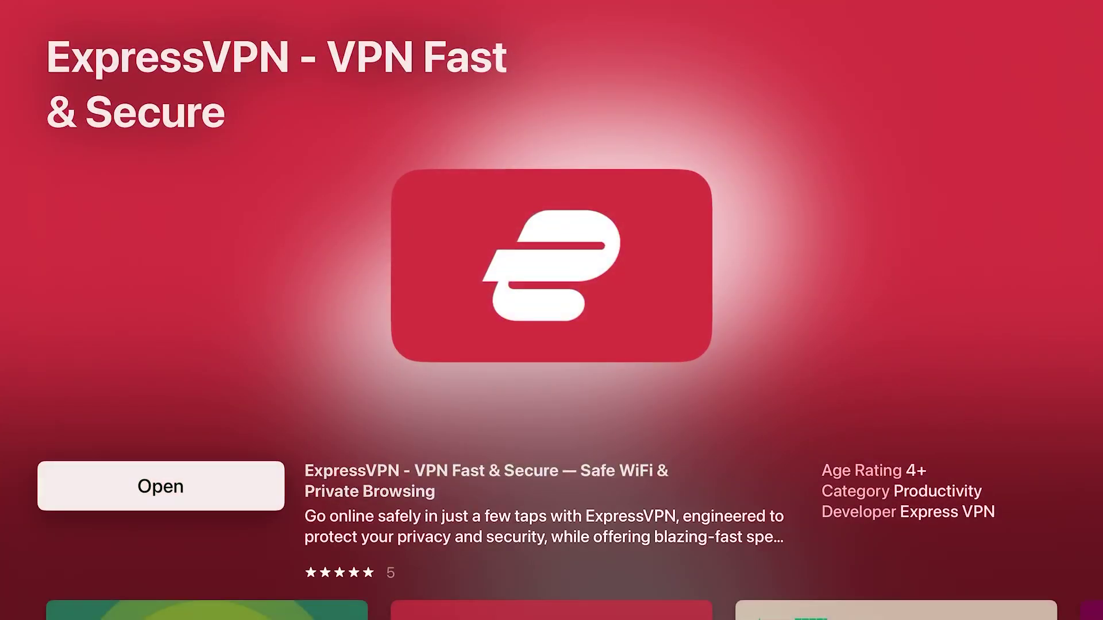
key("Escape")
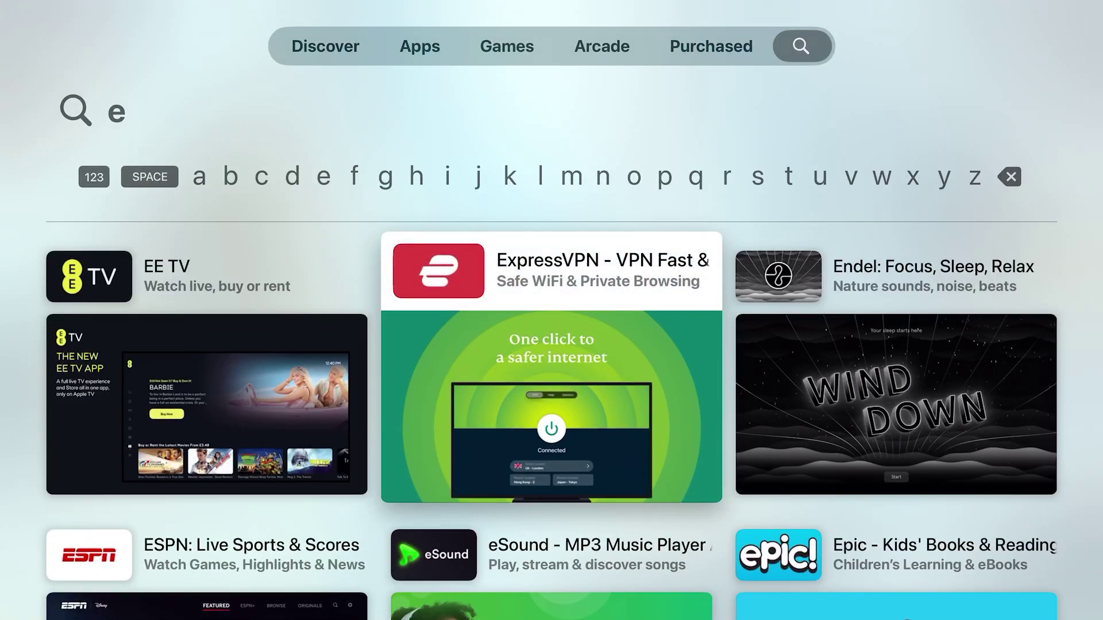
key("Home")
key("Home")
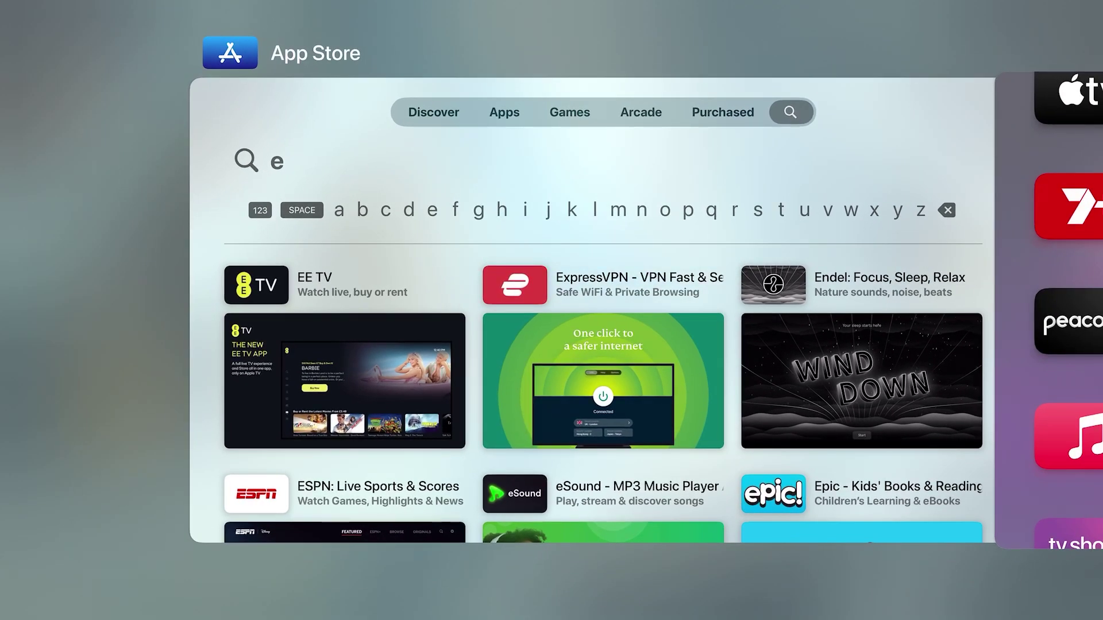
- Close the app switcher and move through the home grid back to the ExpressVPN tile
key("Home")
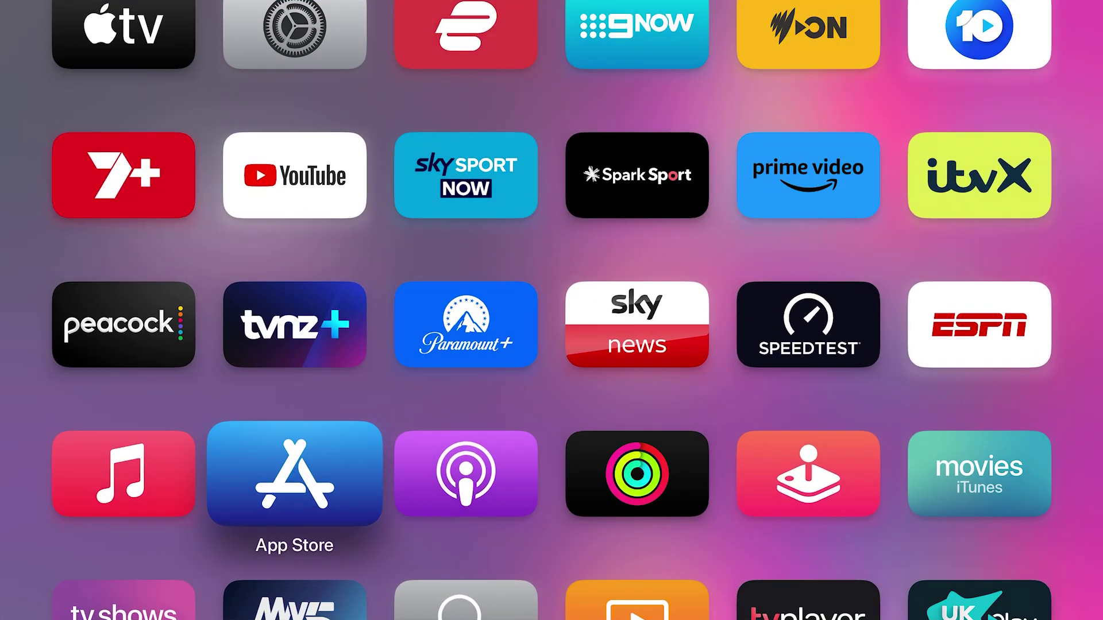
key("Up")
key("Up")
key("Up")
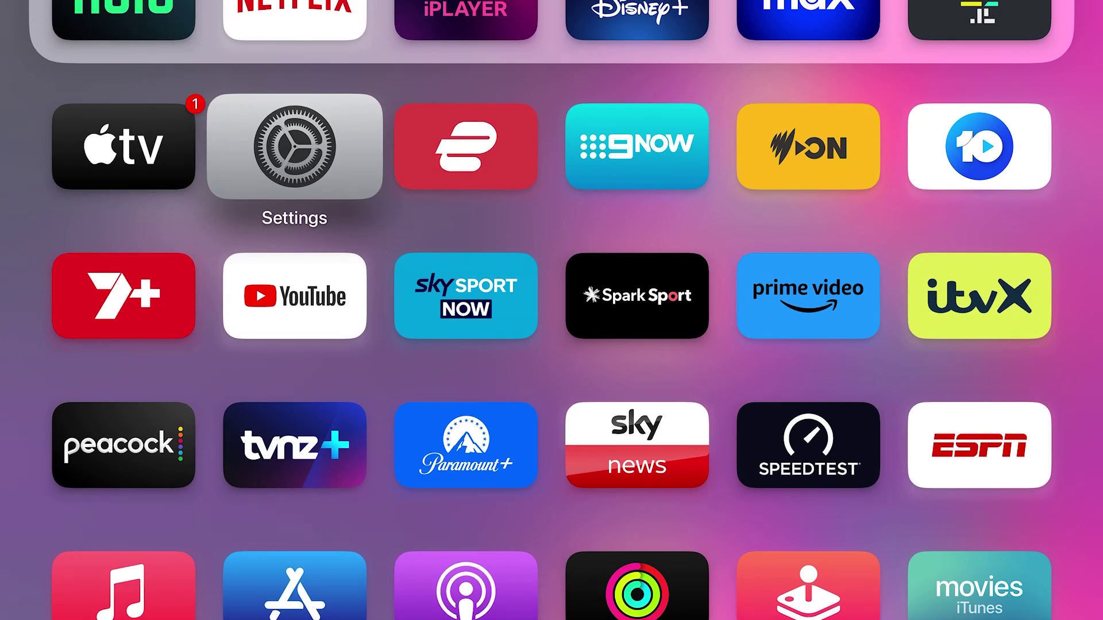
key("Up")
key("Left")
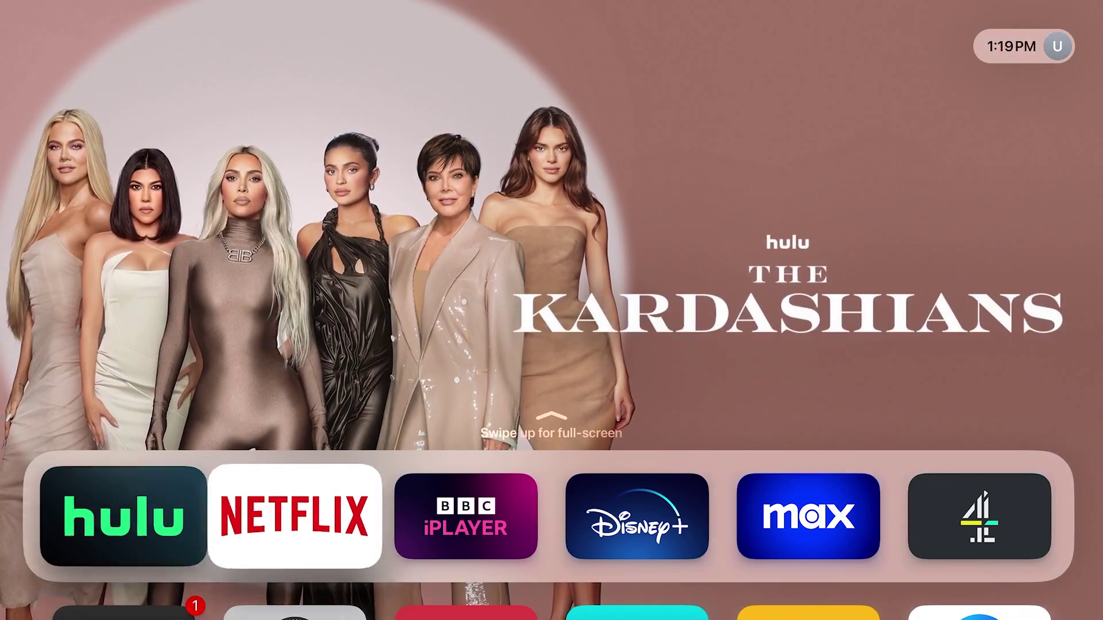
key("Right")
key("Right")
key("Right")
key("Right")
key("Down")
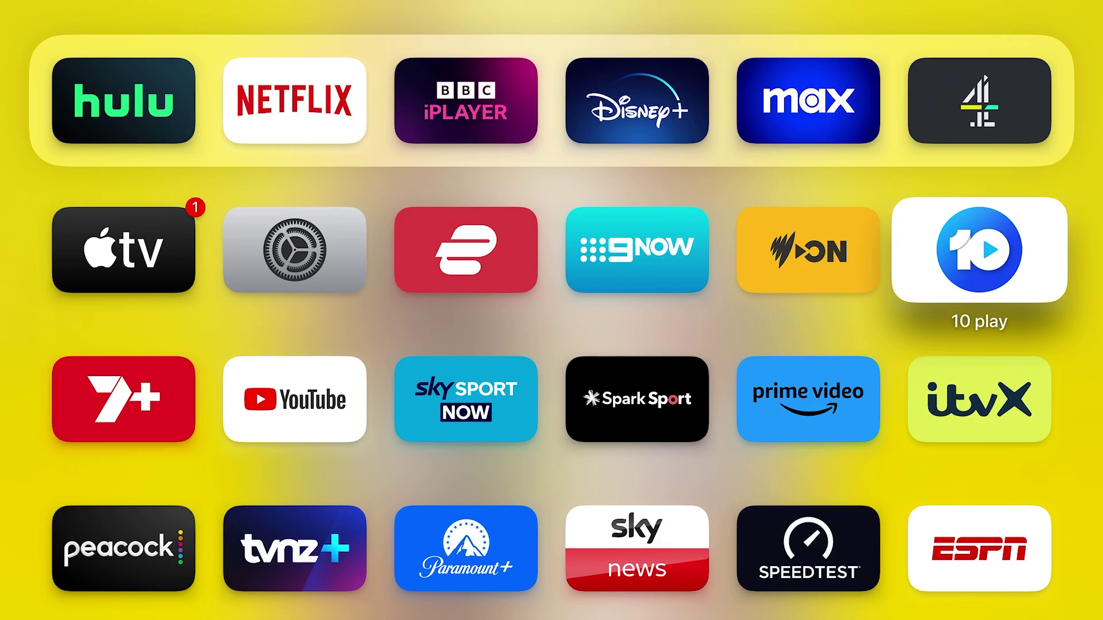
key("Left")
key("Left")
key("Left")
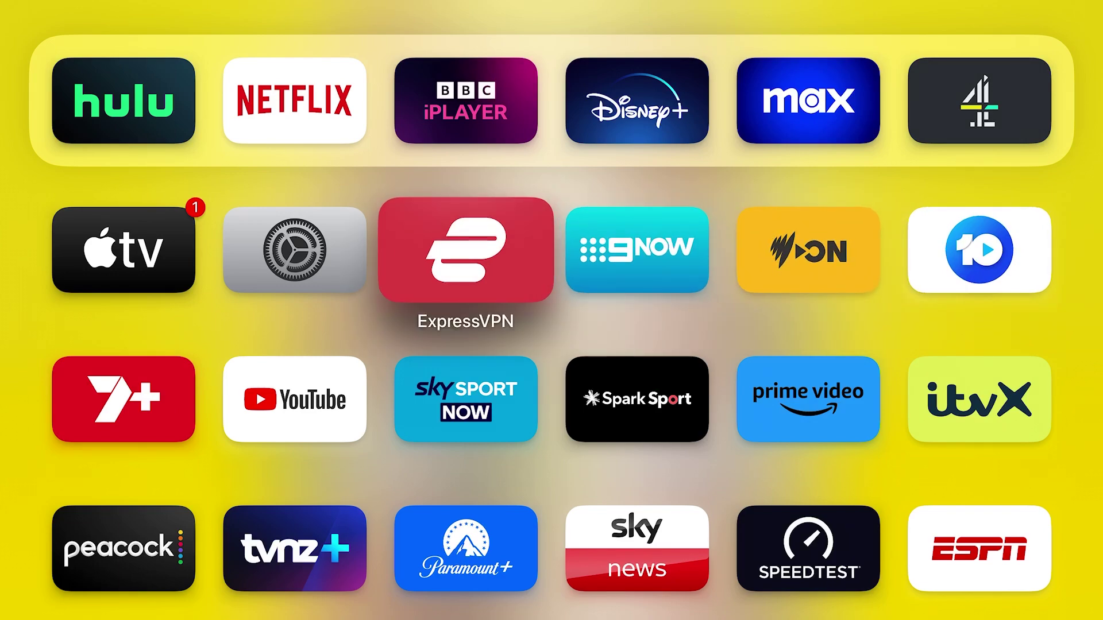
- Launch ExpressVPN and open Europe > United Kingdom in the location list
key("Return")
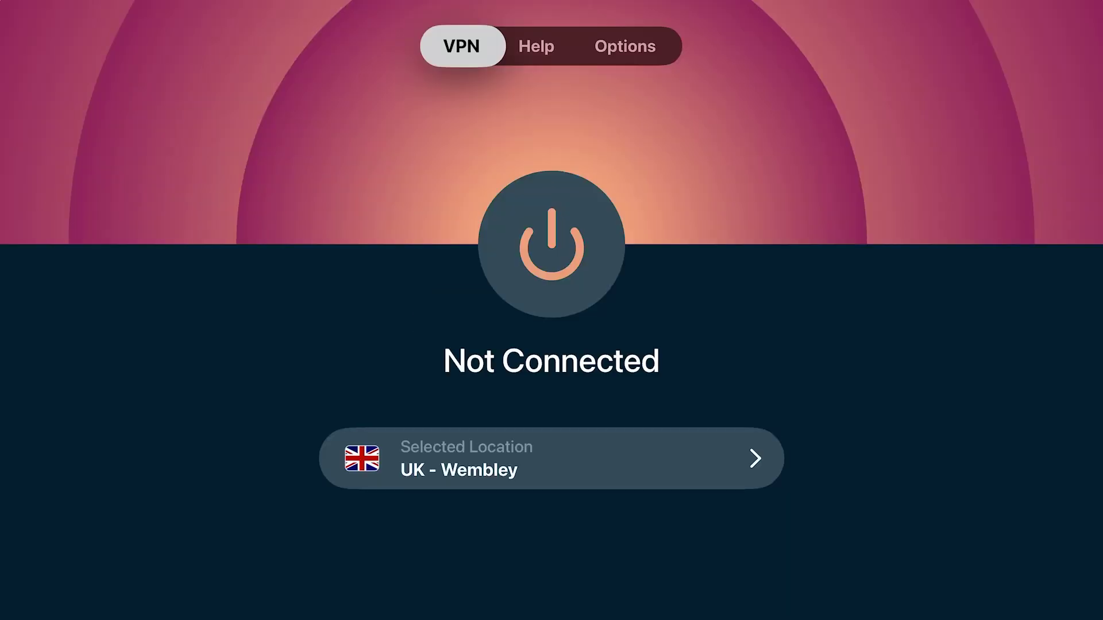
key("Down")
key("Down")
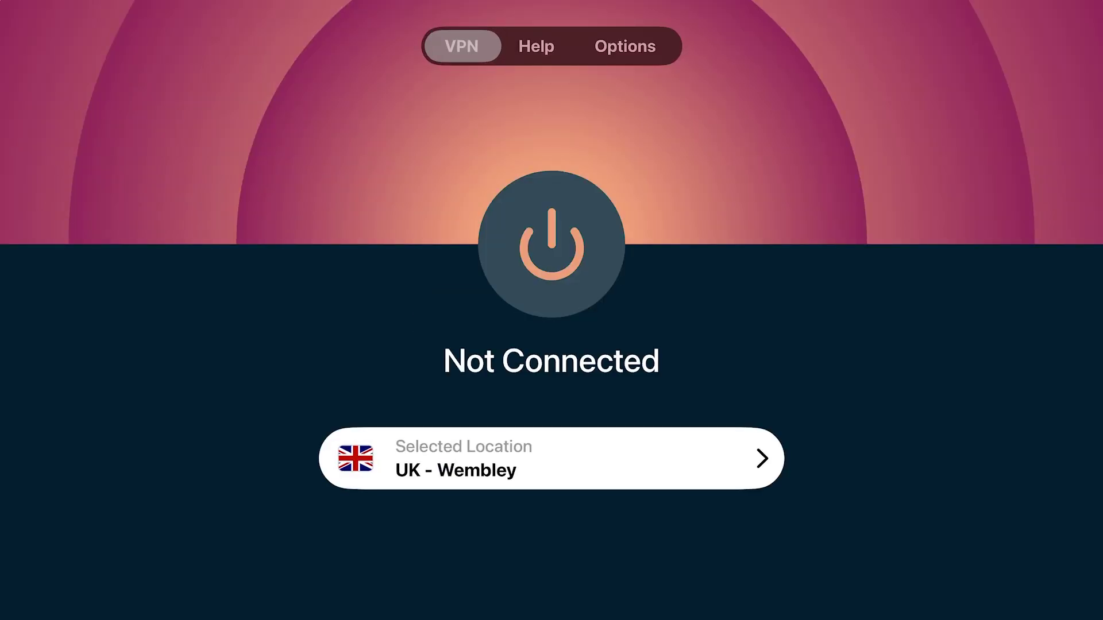
key("Return")
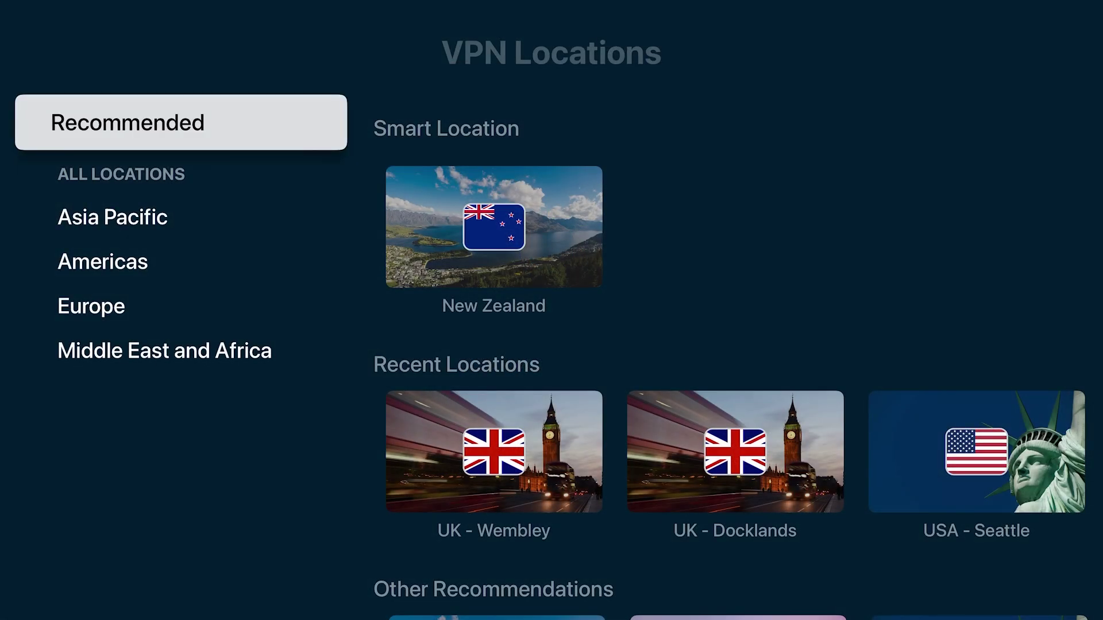
key("Down")
key("Down")
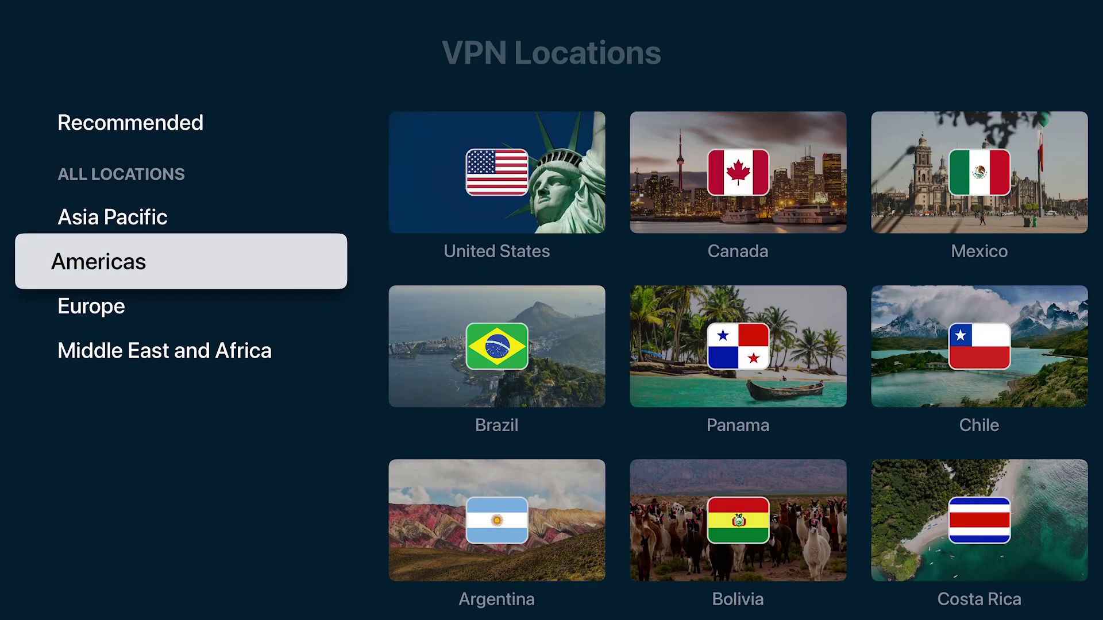
key("Down")
key("Right")
key("Up")
key("Return")
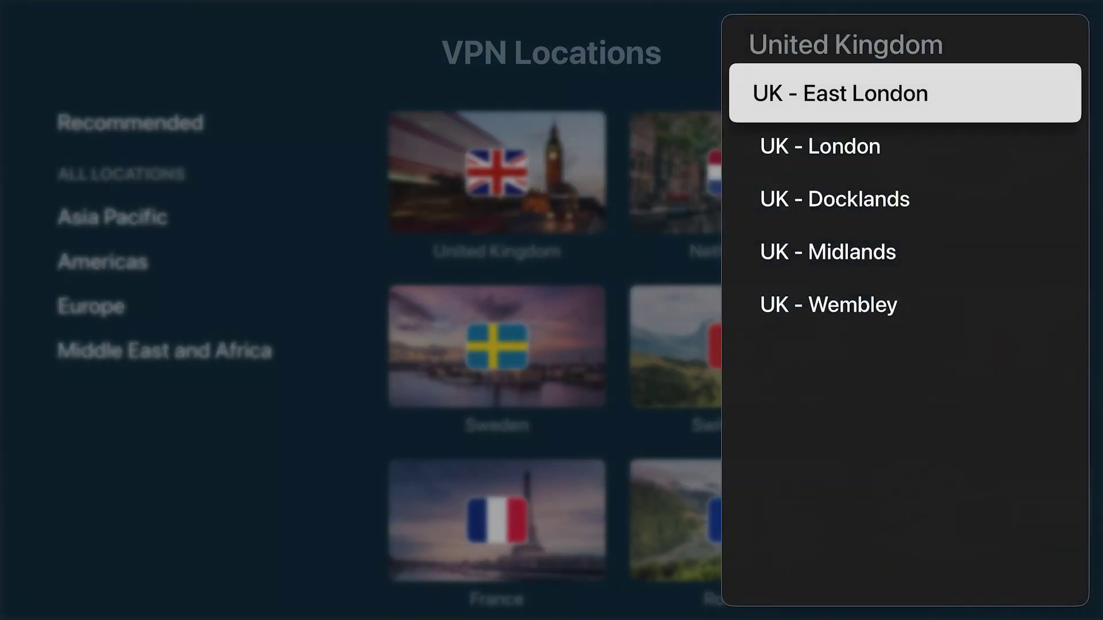
- Select the UK - Wembley server to connect the VPN
key("Down")
key("Down")
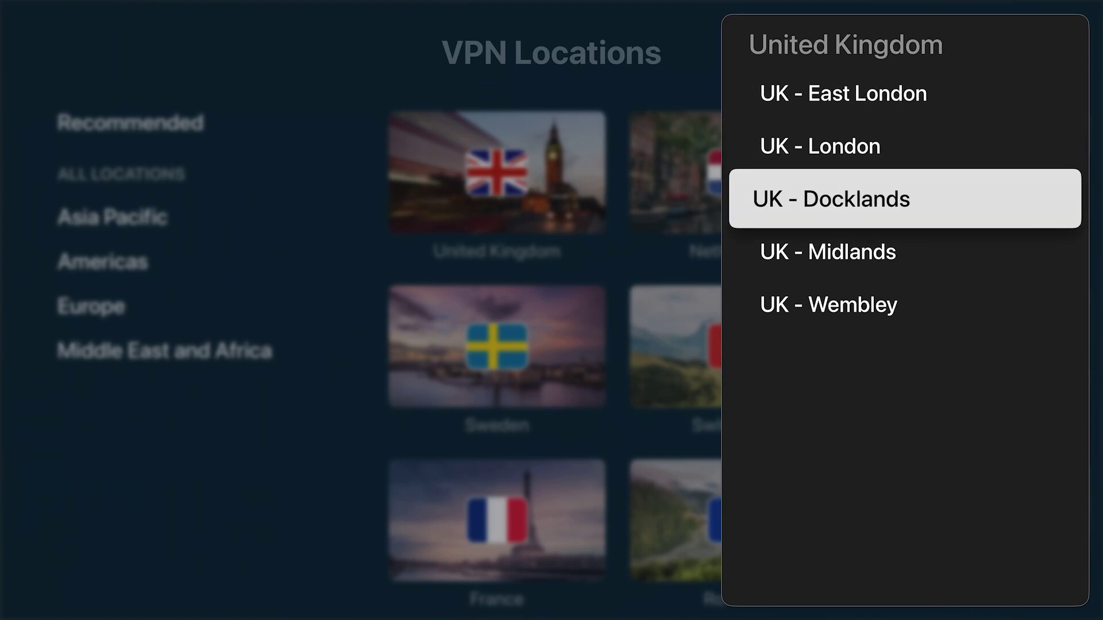
key("Up")
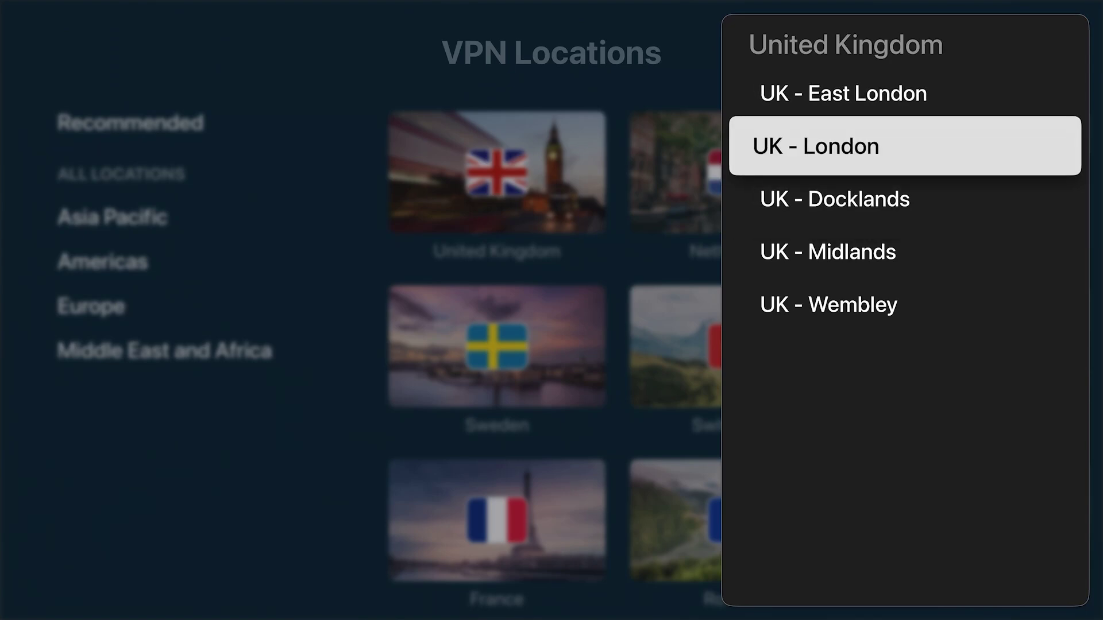
key("Down")
key("Down")
key("Down")
key("Return")
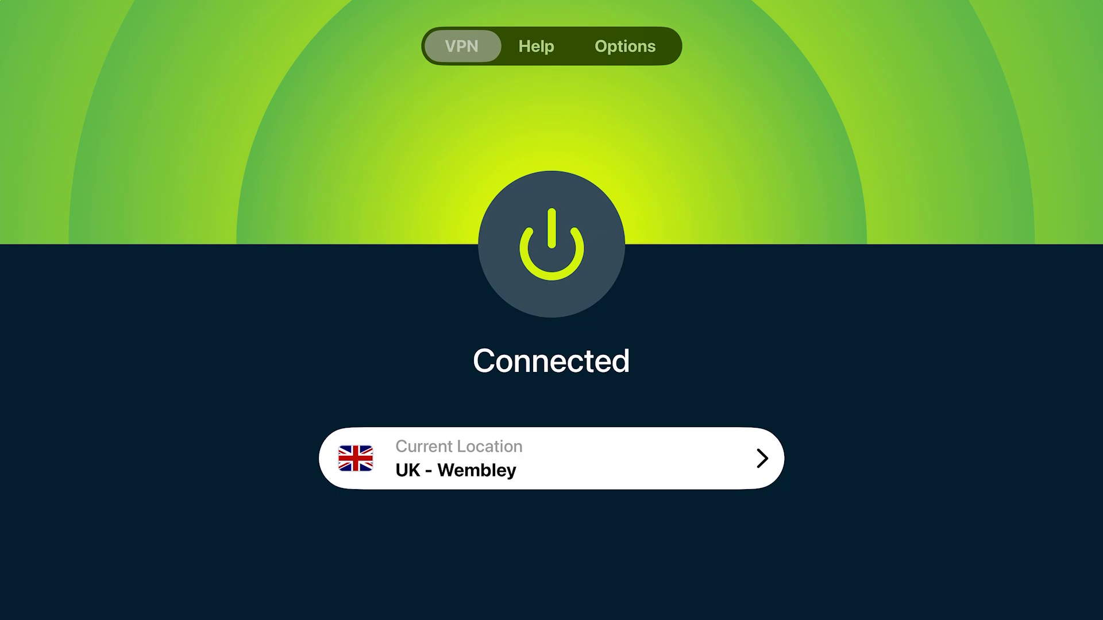
- Return home, relaunch BBC iPlayer with the existing profile, and open Mayfair Witches
key("Home")
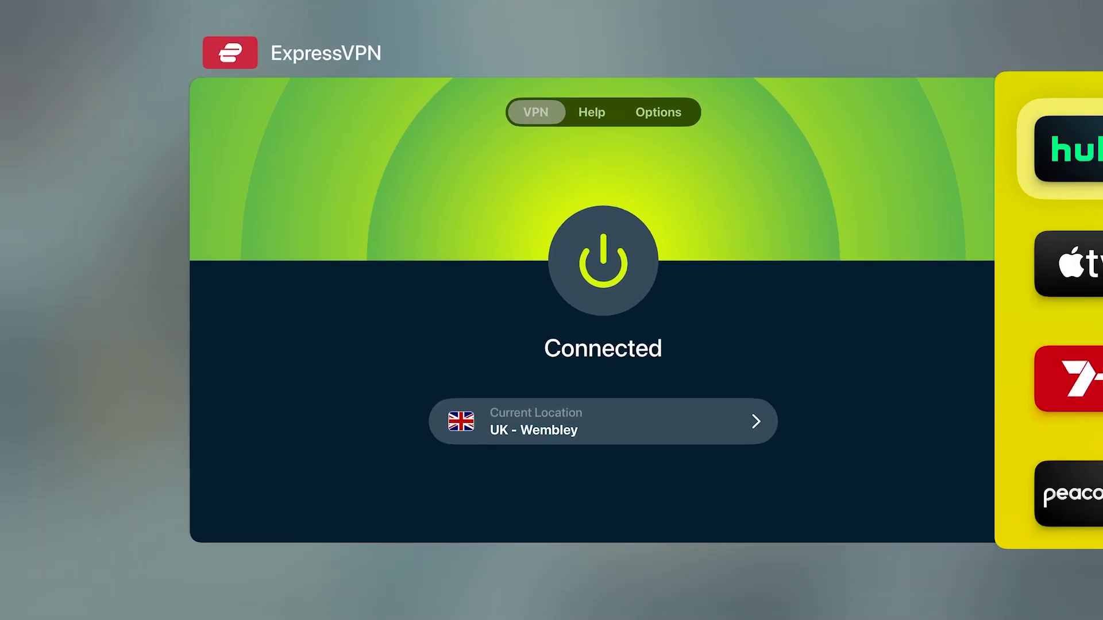
key("Up")
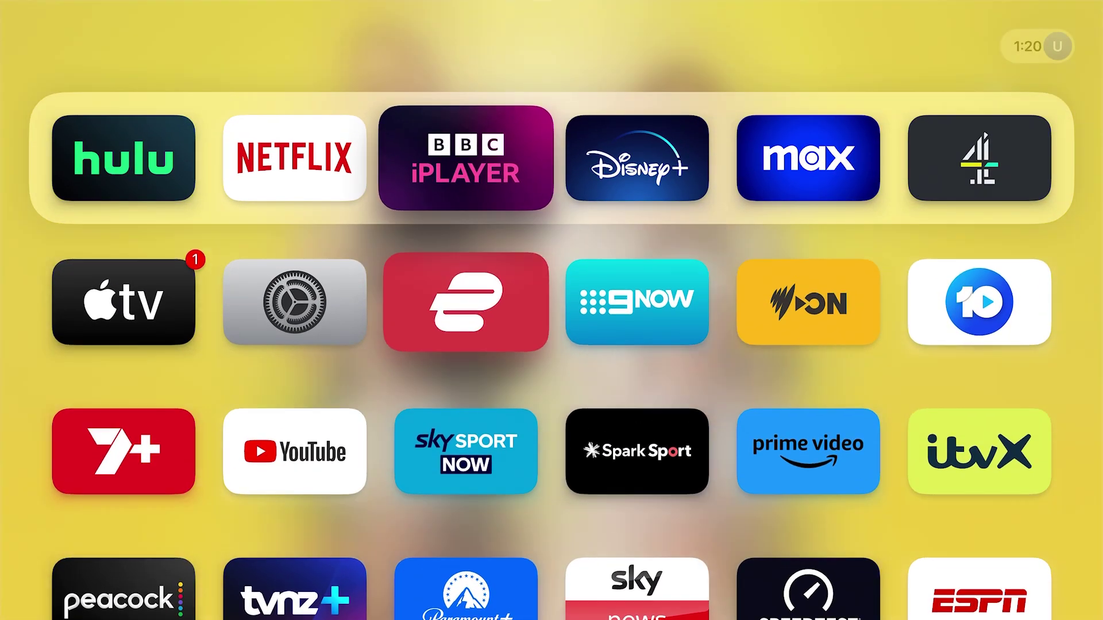
key("Right")
key("Right")
key("Right")
key("Return")
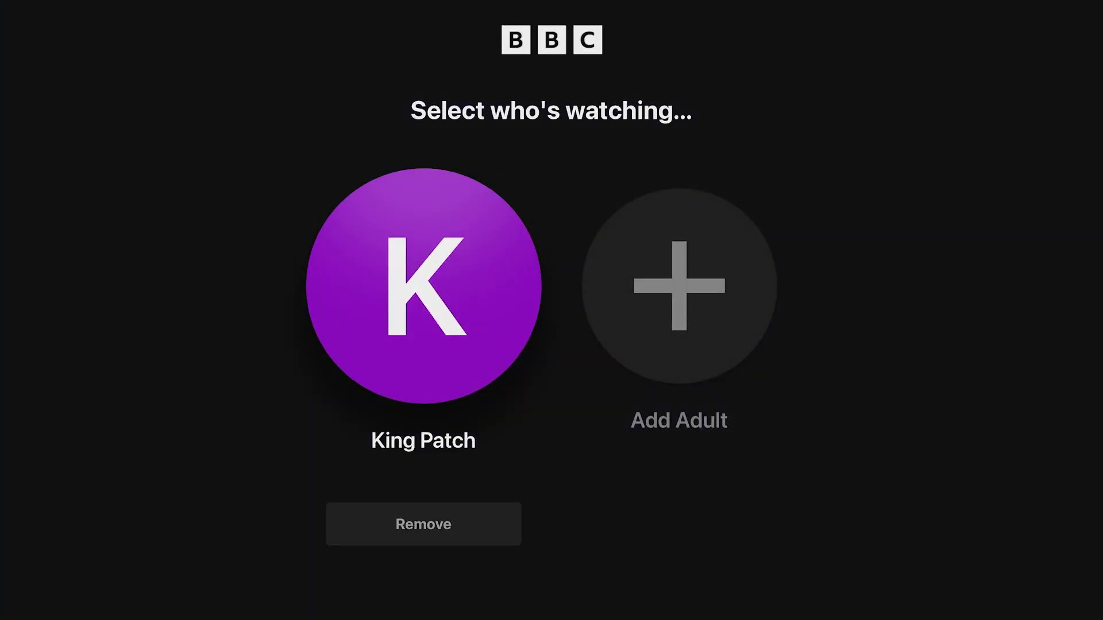
key("Return")
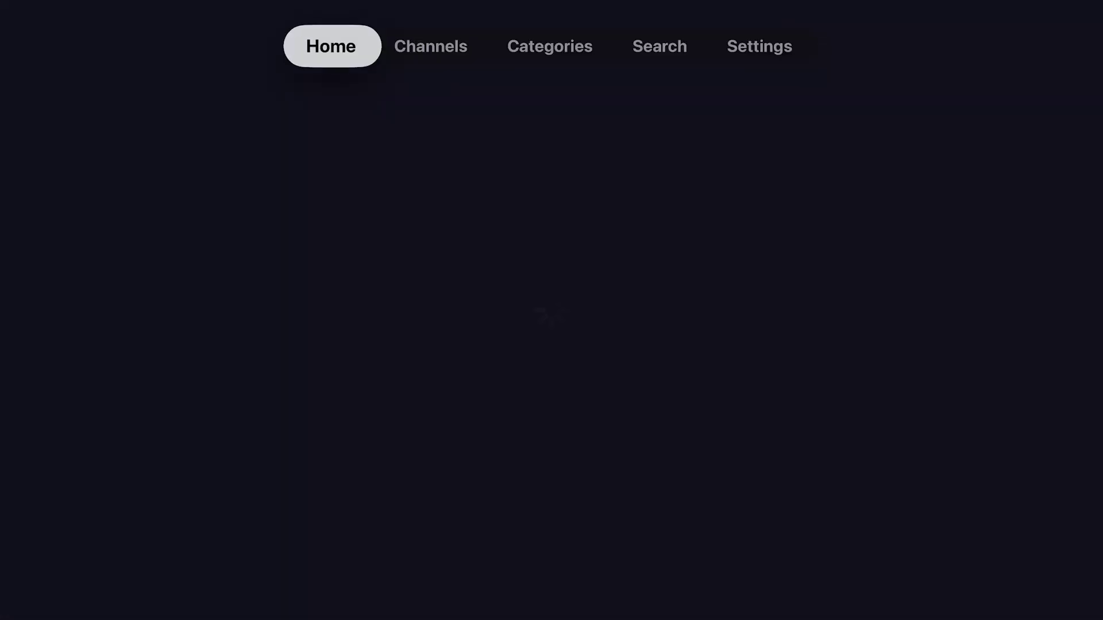
key("Right")
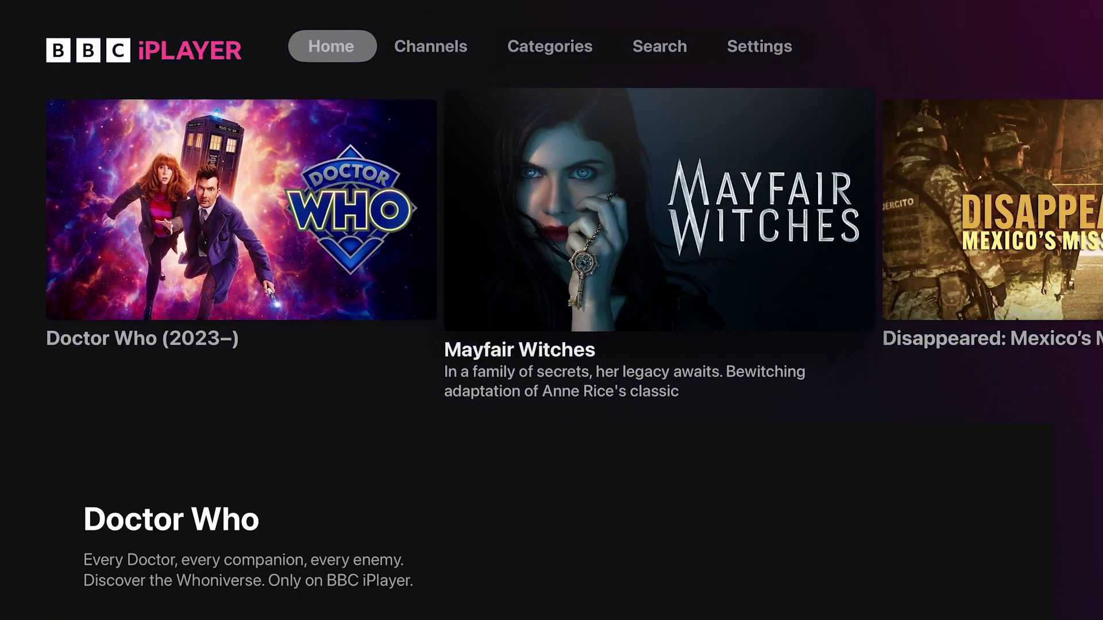
key("Return")
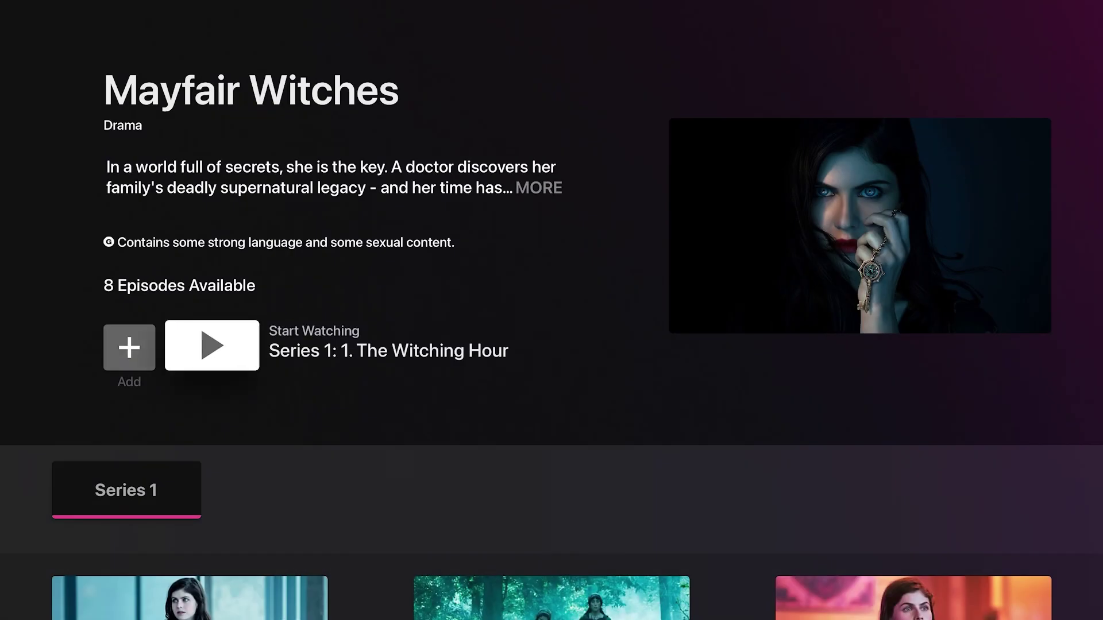
- Play Series 1: 1. The Witching Hour and bring up the playback progress bar
key("Return")
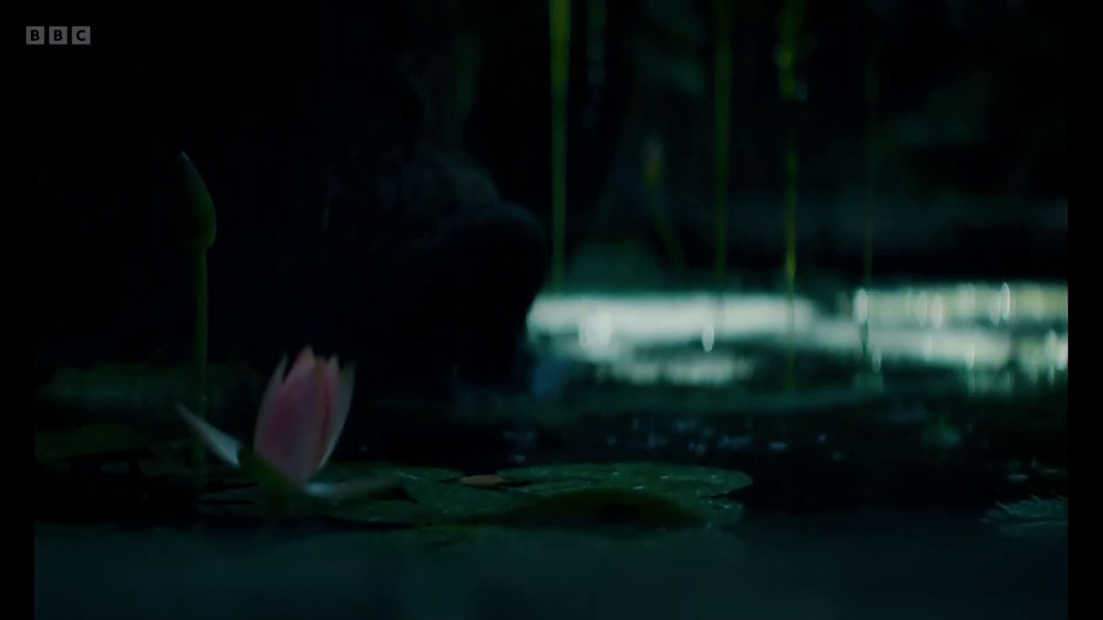
key("Down")
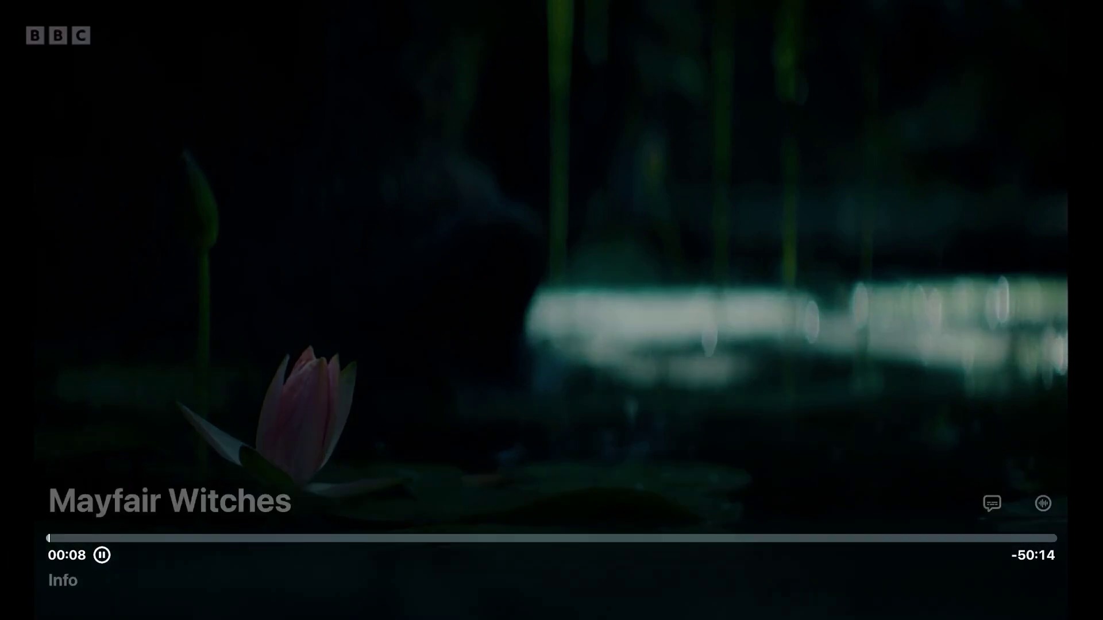